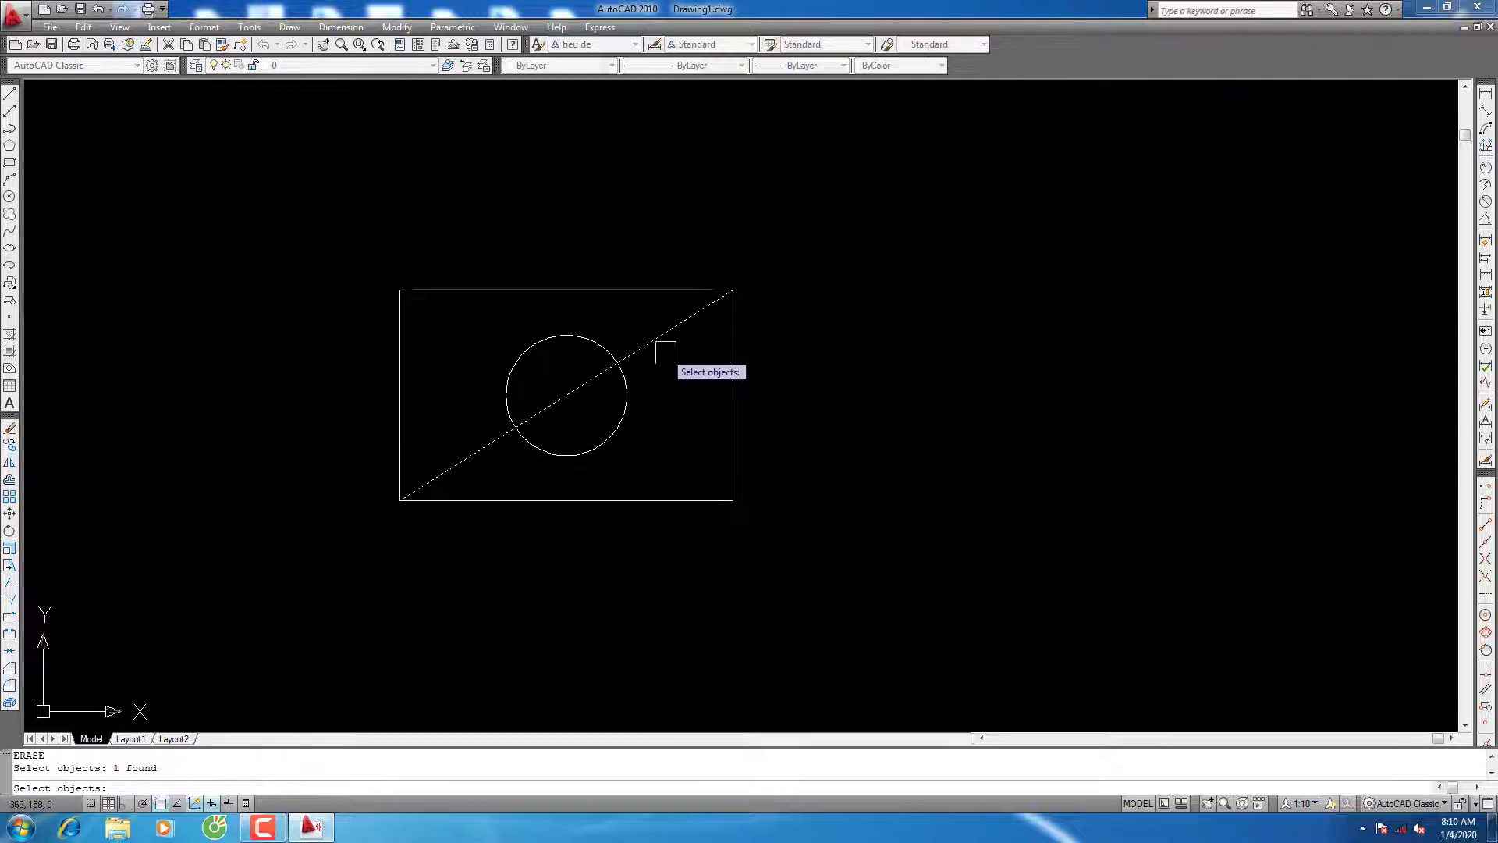
Step: Finish erasing the diagonal line and save the drawing to the Desktop as "hd xuat Gcode" in AutoCAD 2007/LT2007 DXF format
{"action": "key", "text": "Return"}
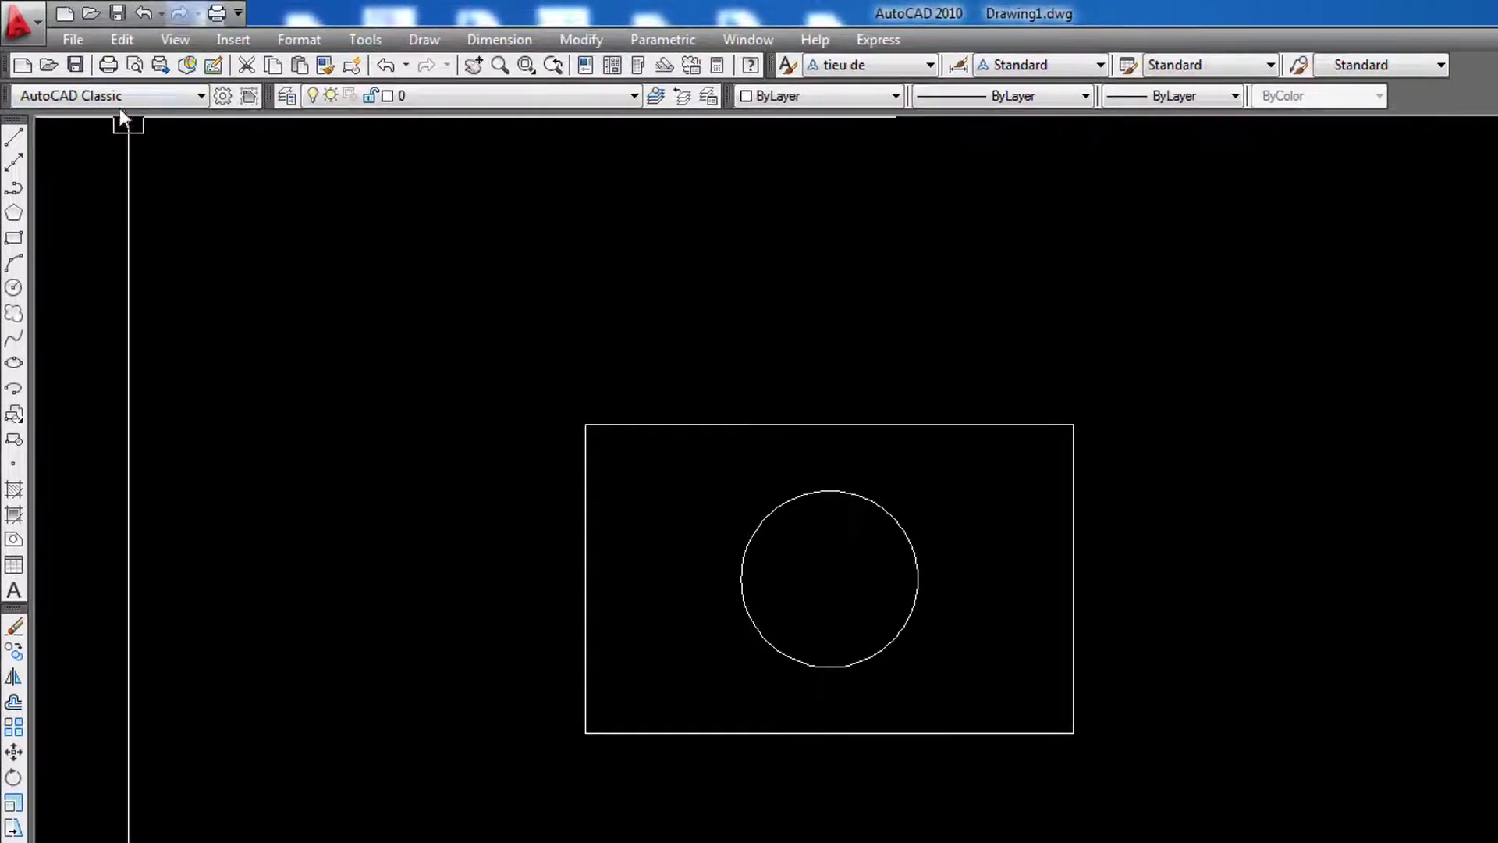
{"action": "left_click", "coordinate": [75, 65]}
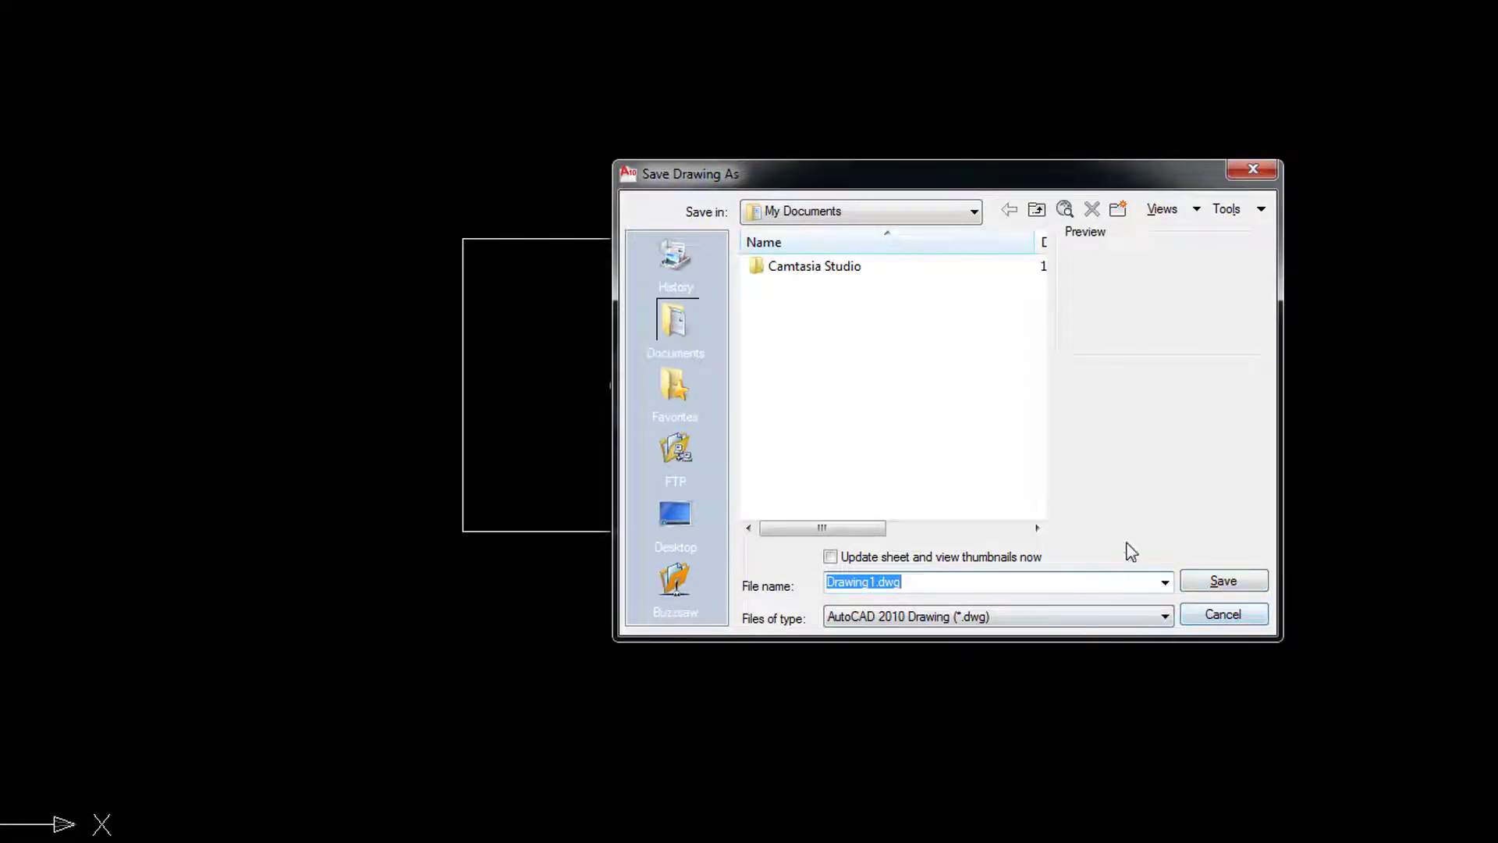
{"action": "left_click", "coordinate": [974, 211]}
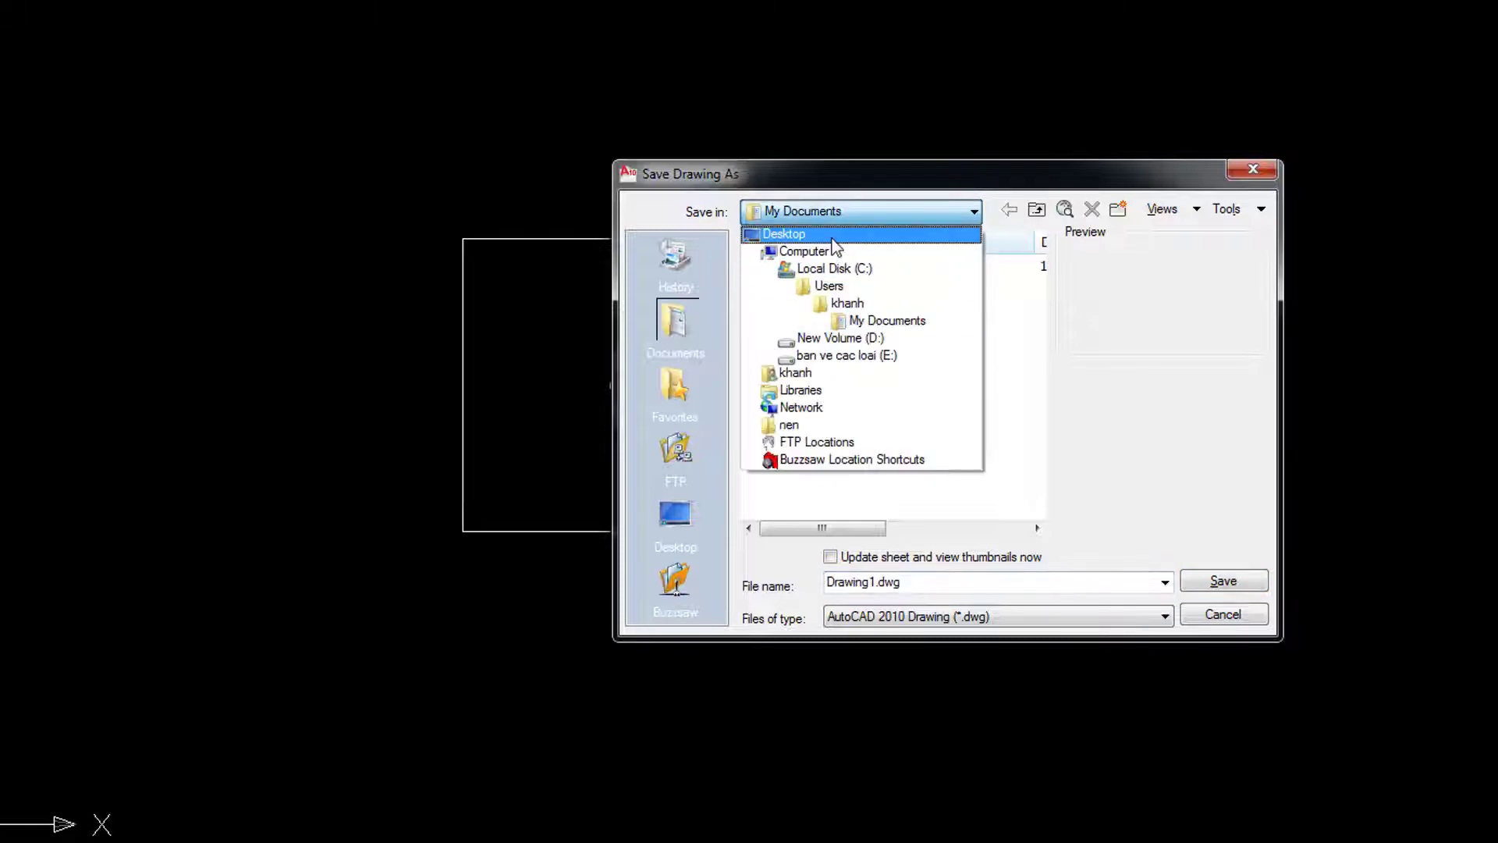
{"action": "left_click", "coordinate": [783, 234]}
{"action": "left_click", "coordinate": [941, 584]}
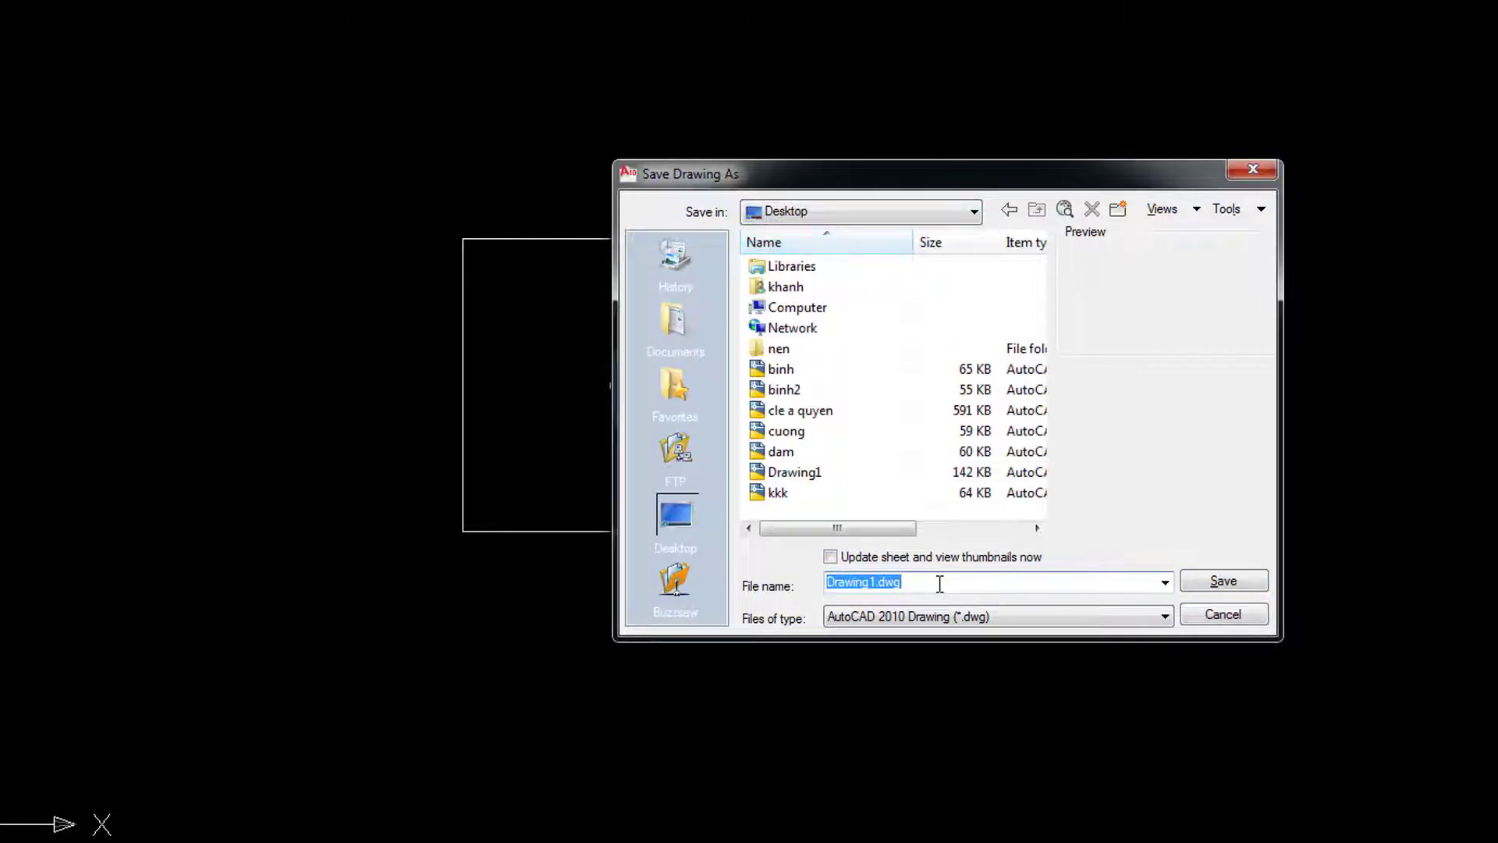
{"action": "type", "text": "hd xuat Gcode"}
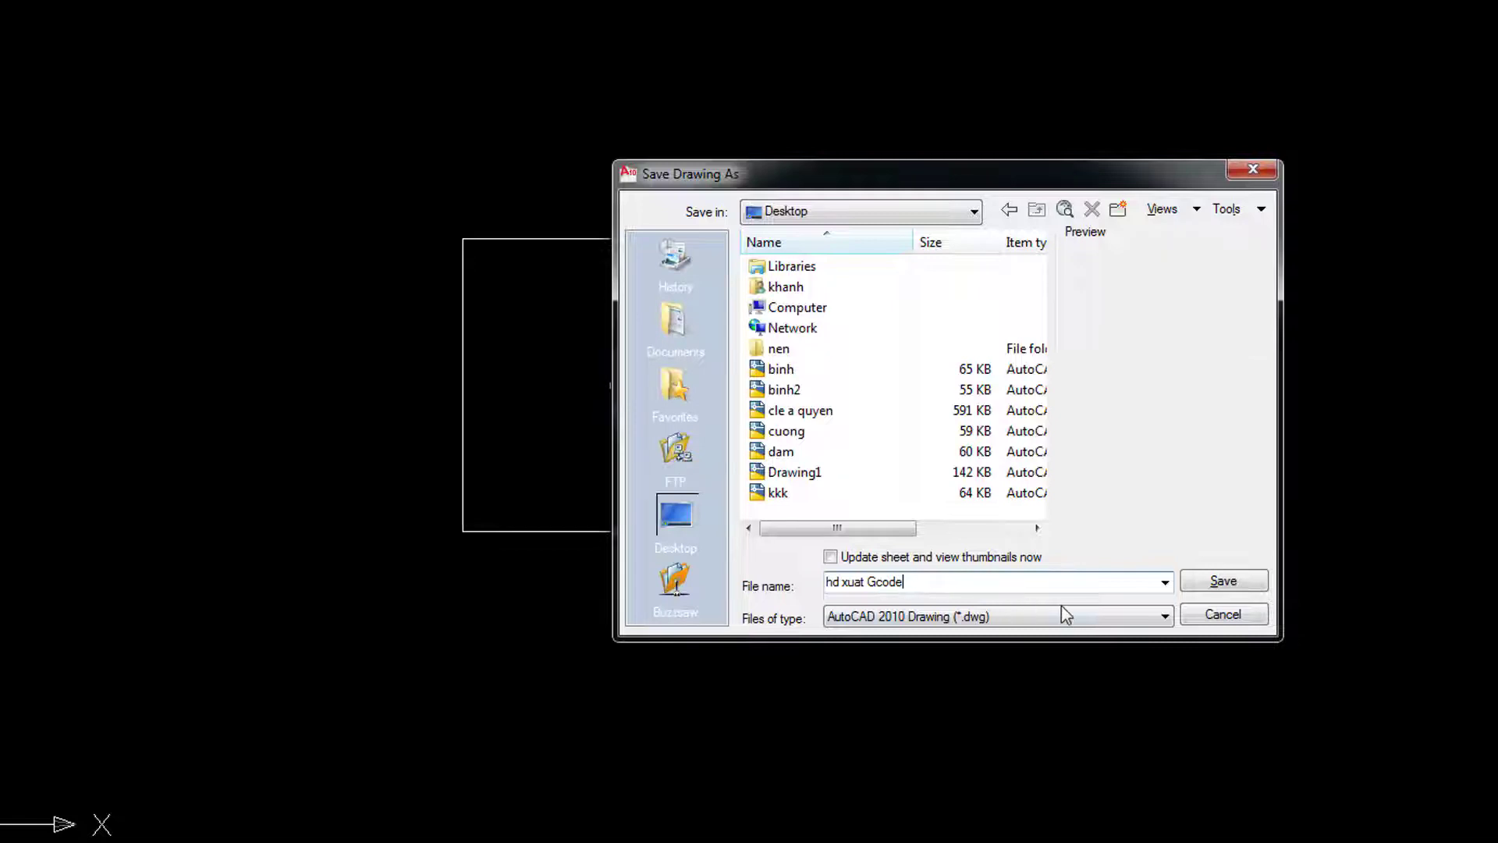
{"action": "left_click", "coordinate": [1162, 621]}
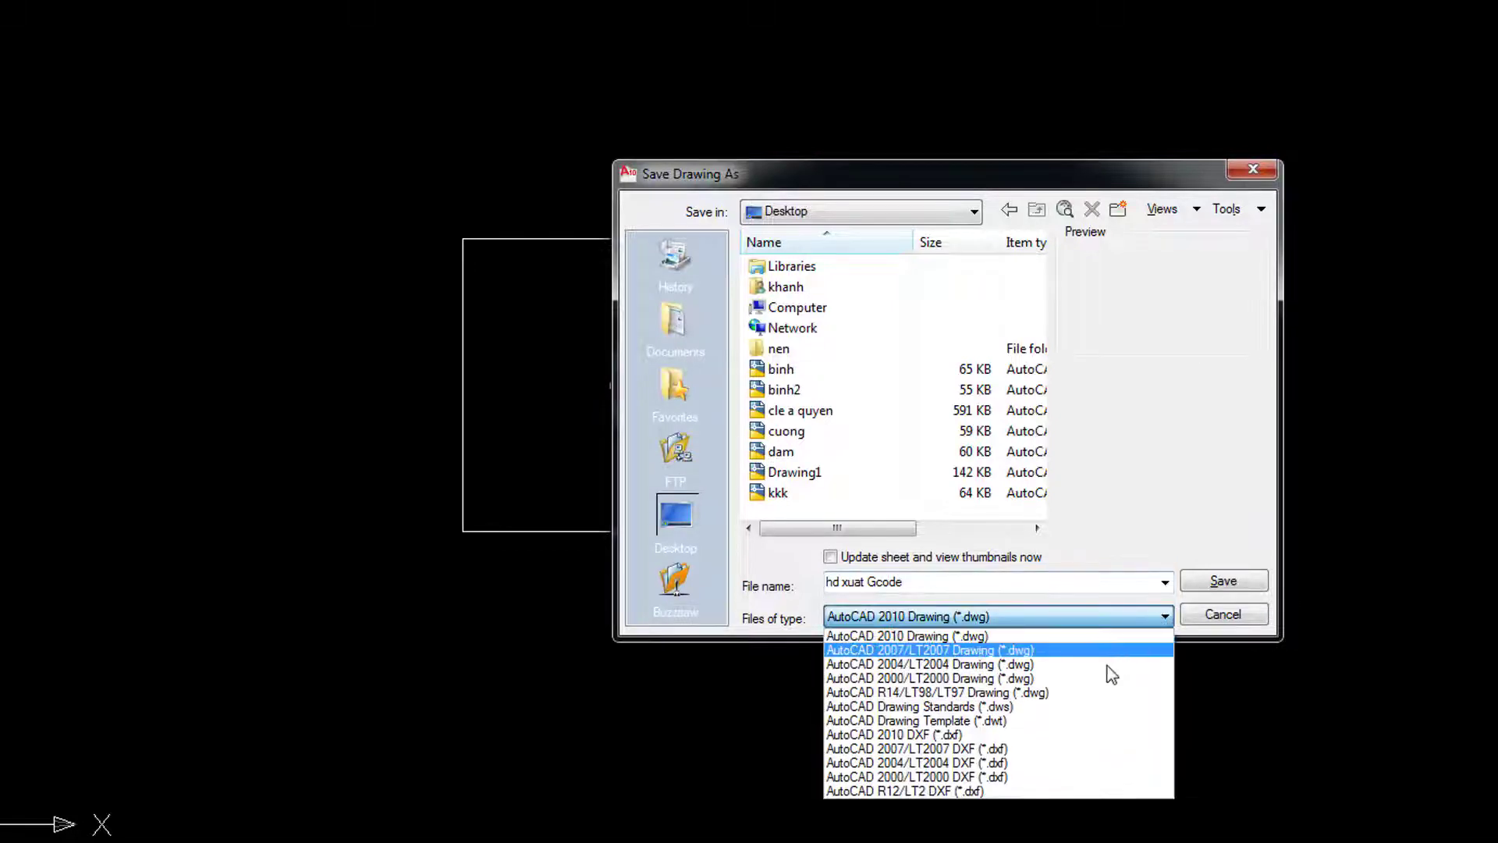
{"action": "left_click", "coordinate": [1066, 749]}
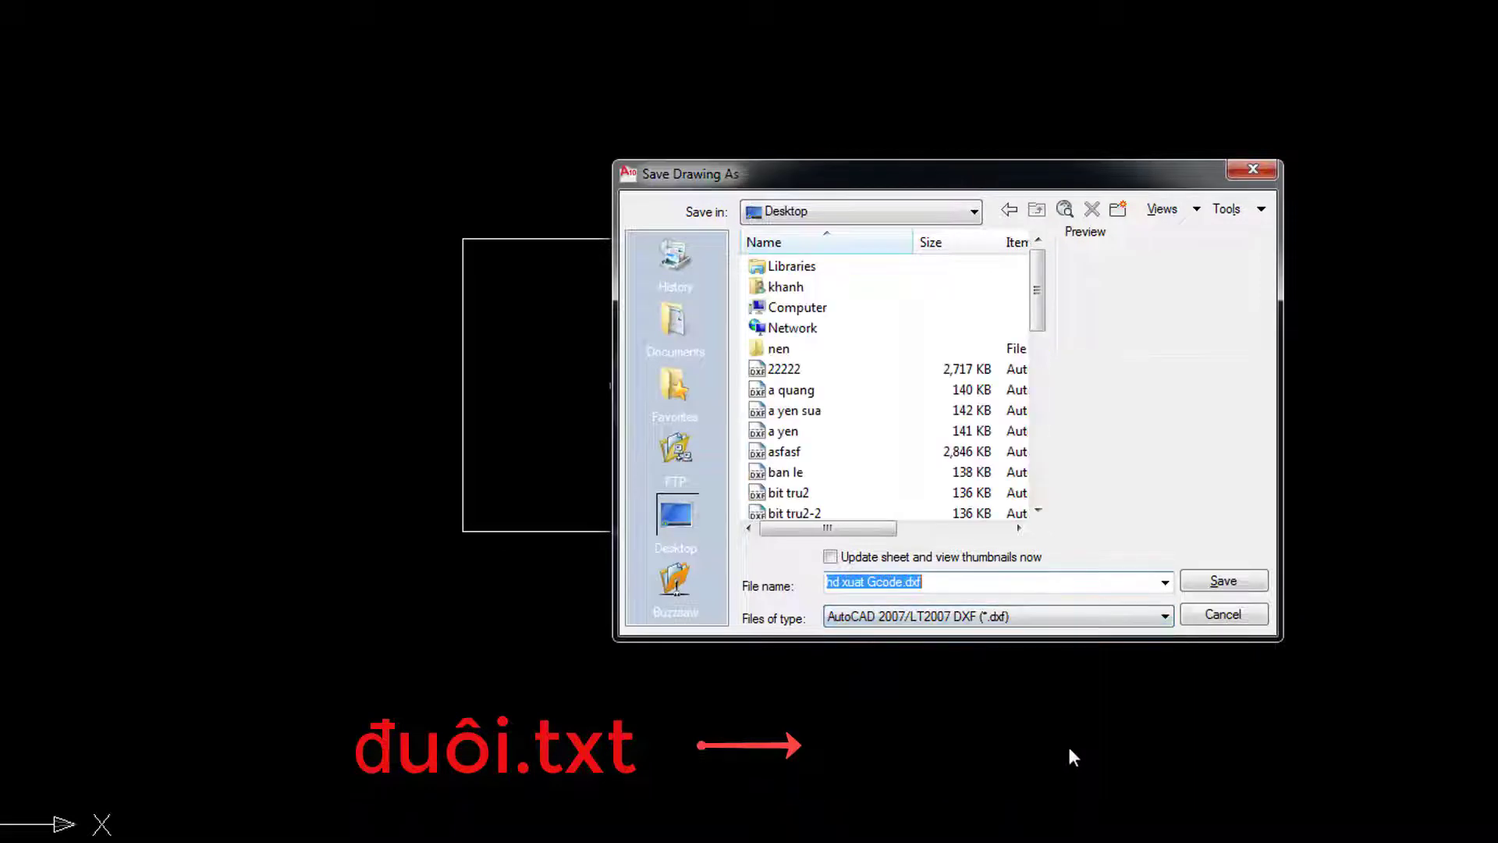
{"action": "left_click", "coordinate": [1223, 582]}
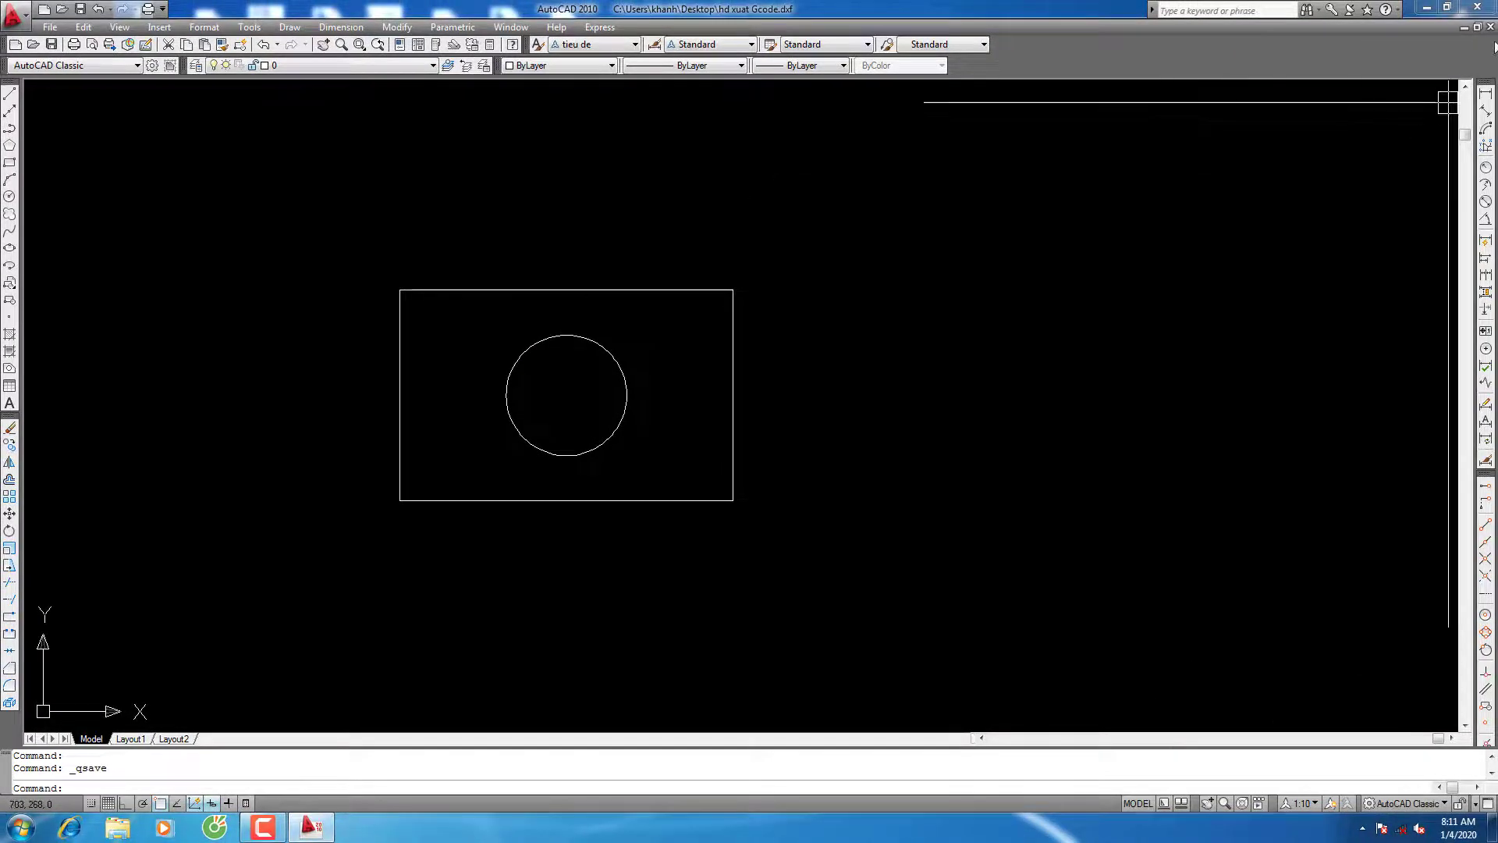
Step: Close the drawing without saving it in AutoCAD 2010 Drawing format, and launch ProNest 8 from the desktop
{"action": "left_click", "coordinate": [1477, 10]}
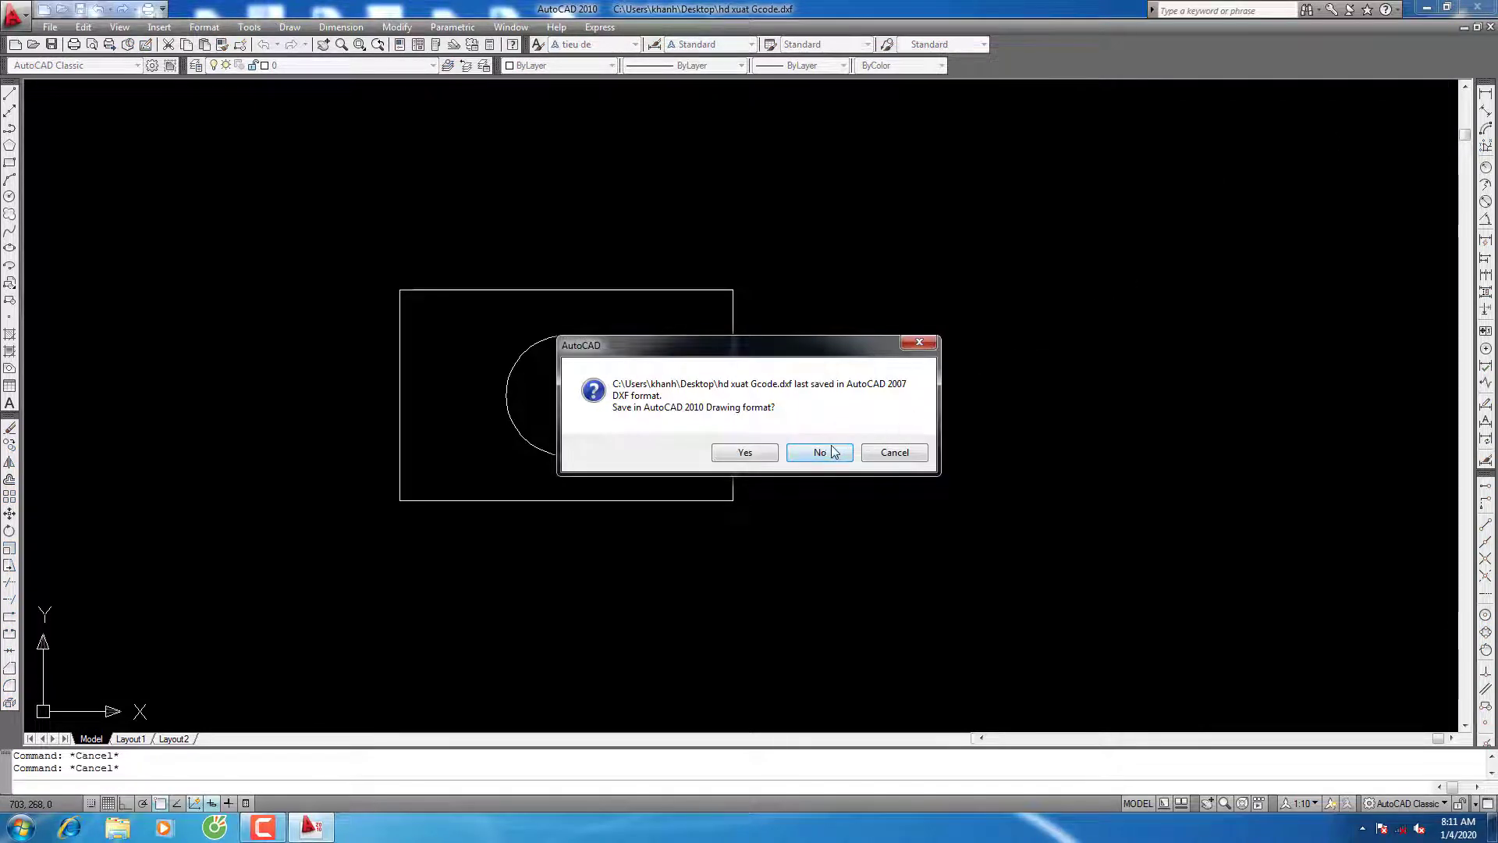
{"action": "left_click", "coordinate": [819, 455]}
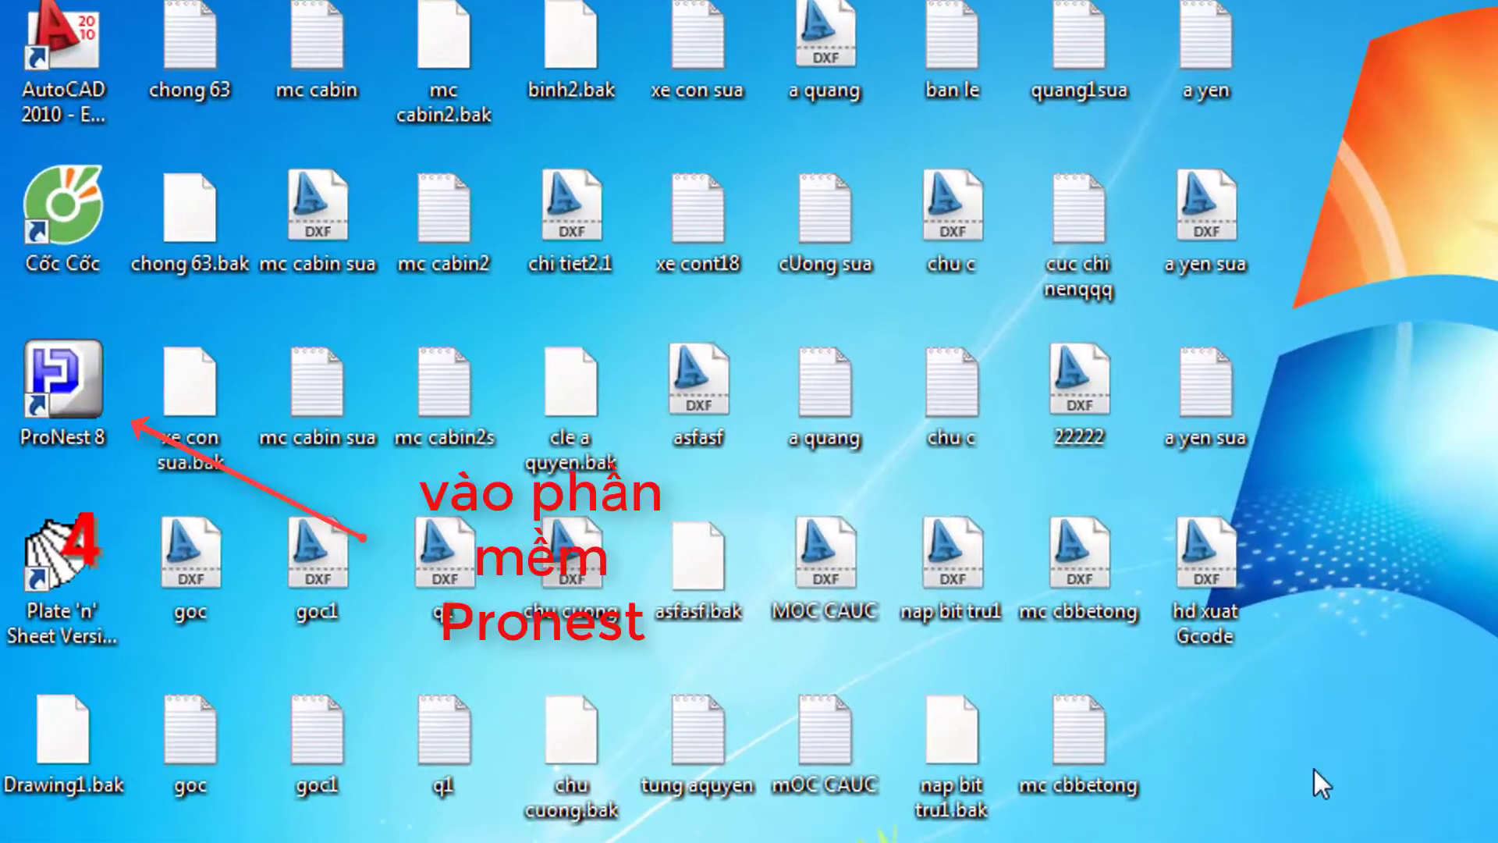
{"action": "left_click", "coordinate": [100, 351]}
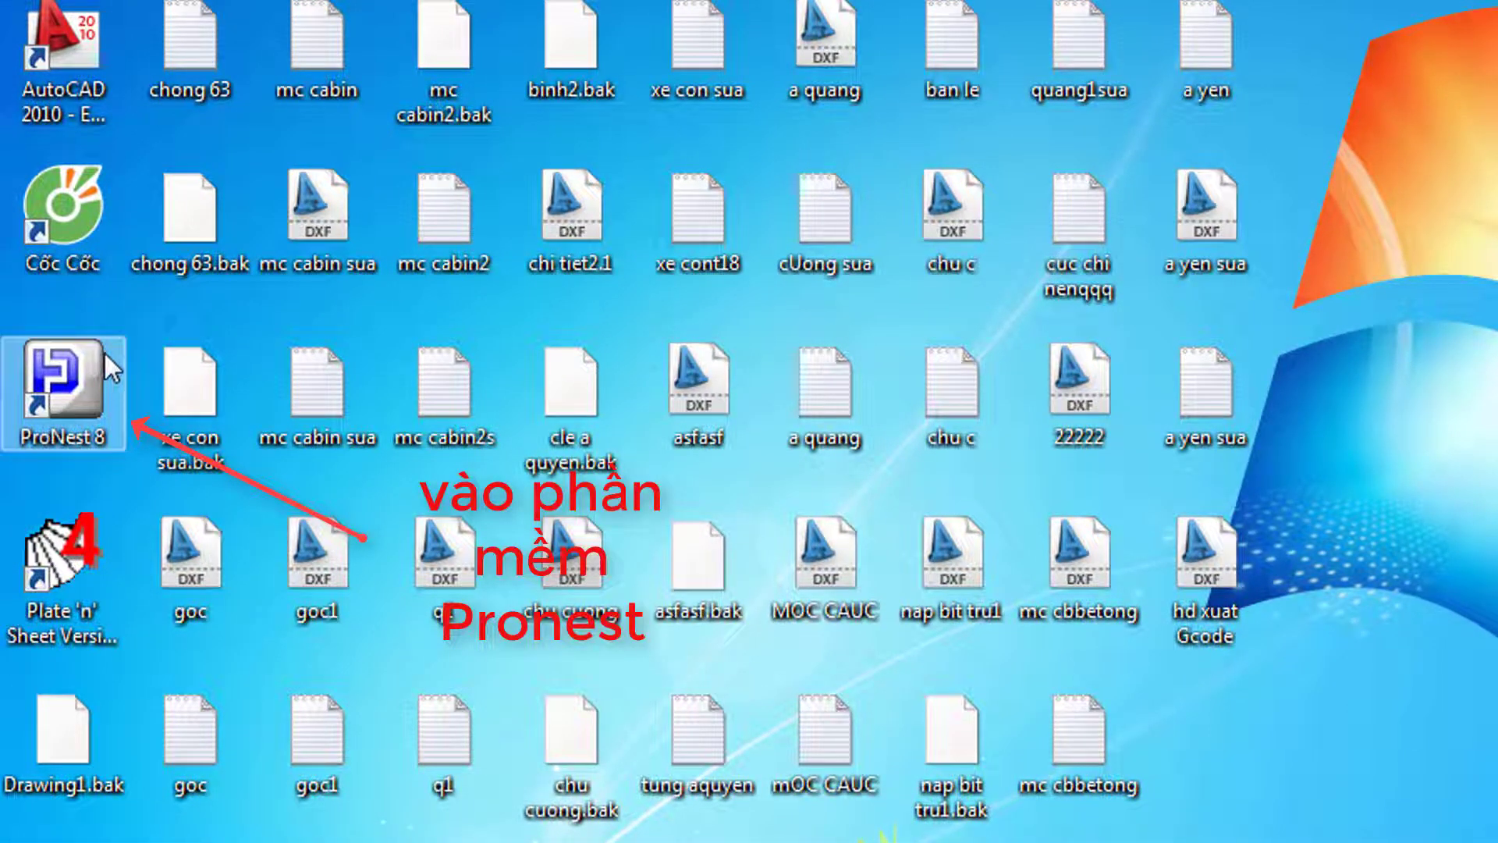
{"action": "double_click", "coordinate": [107, 349]}
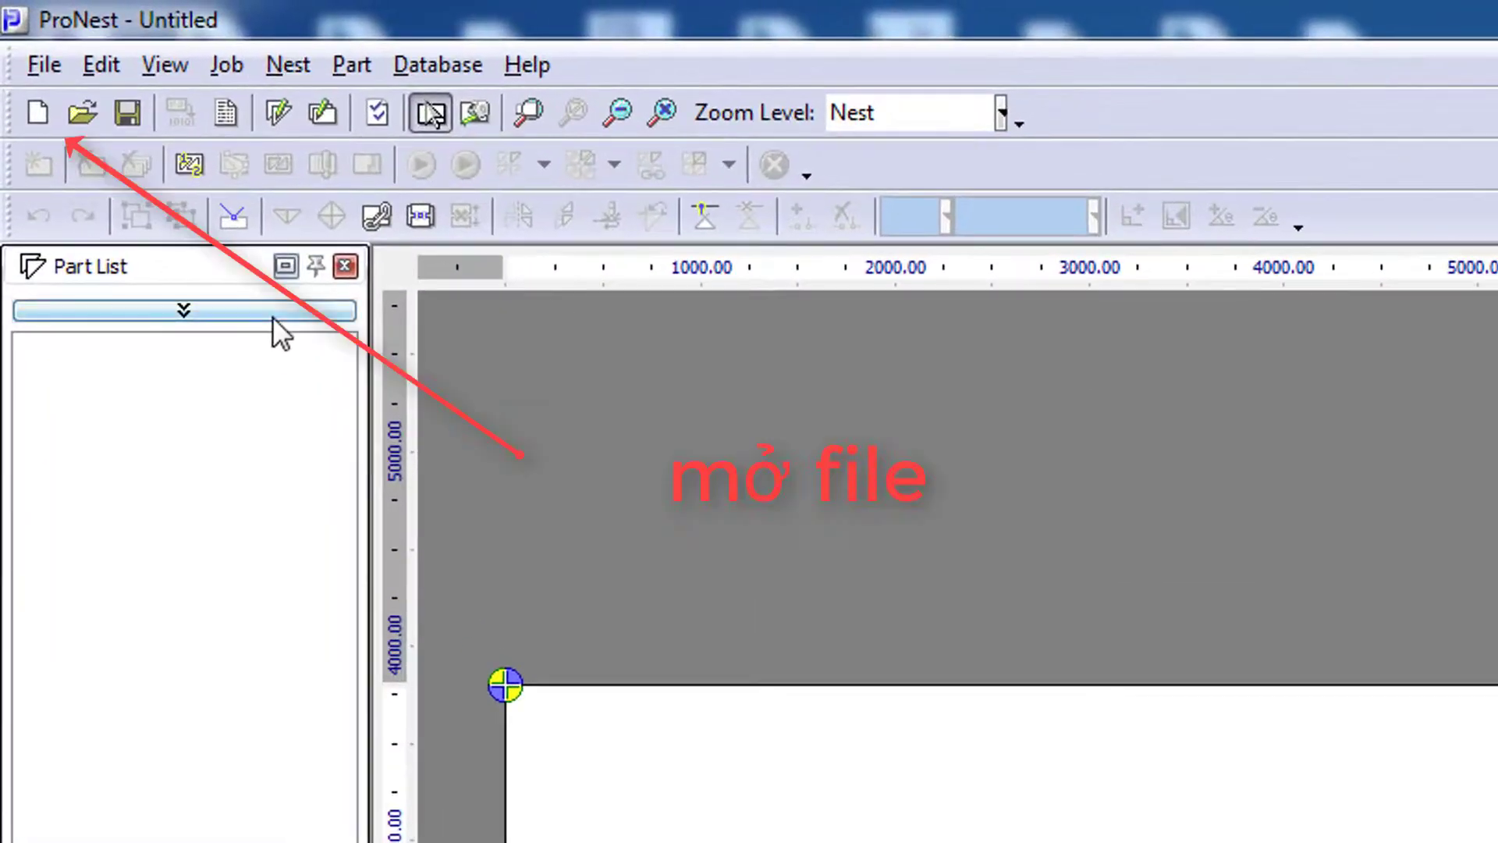
Step: Create a new job for the Demo Plasma Machine with the default description, and continue using ProNest past the application error
{"action": "left_click", "coordinate": [39, 115]}
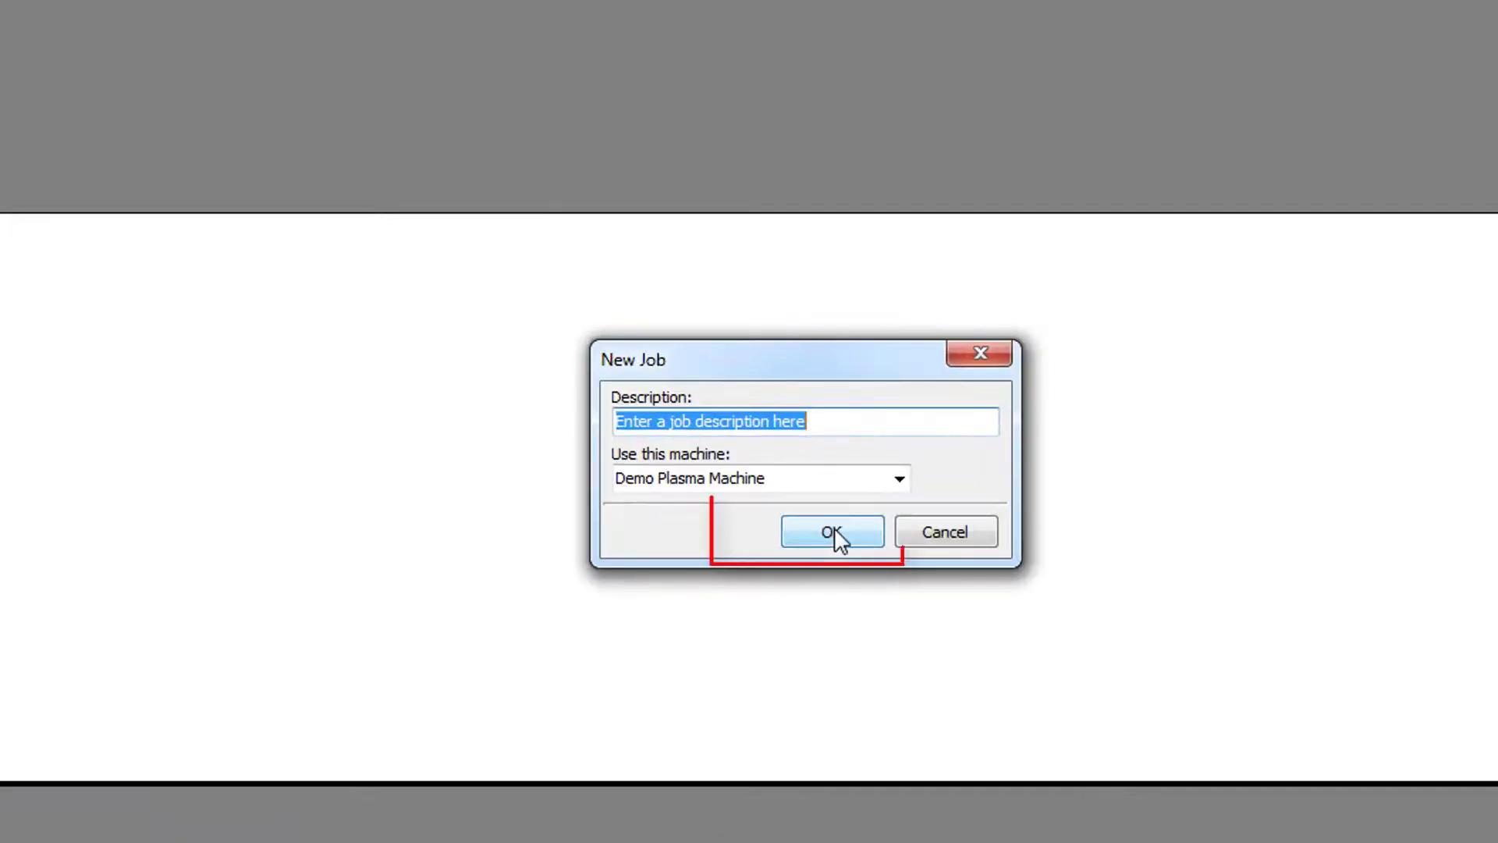
{"action": "left_click", "coordinate": [833, 530]}
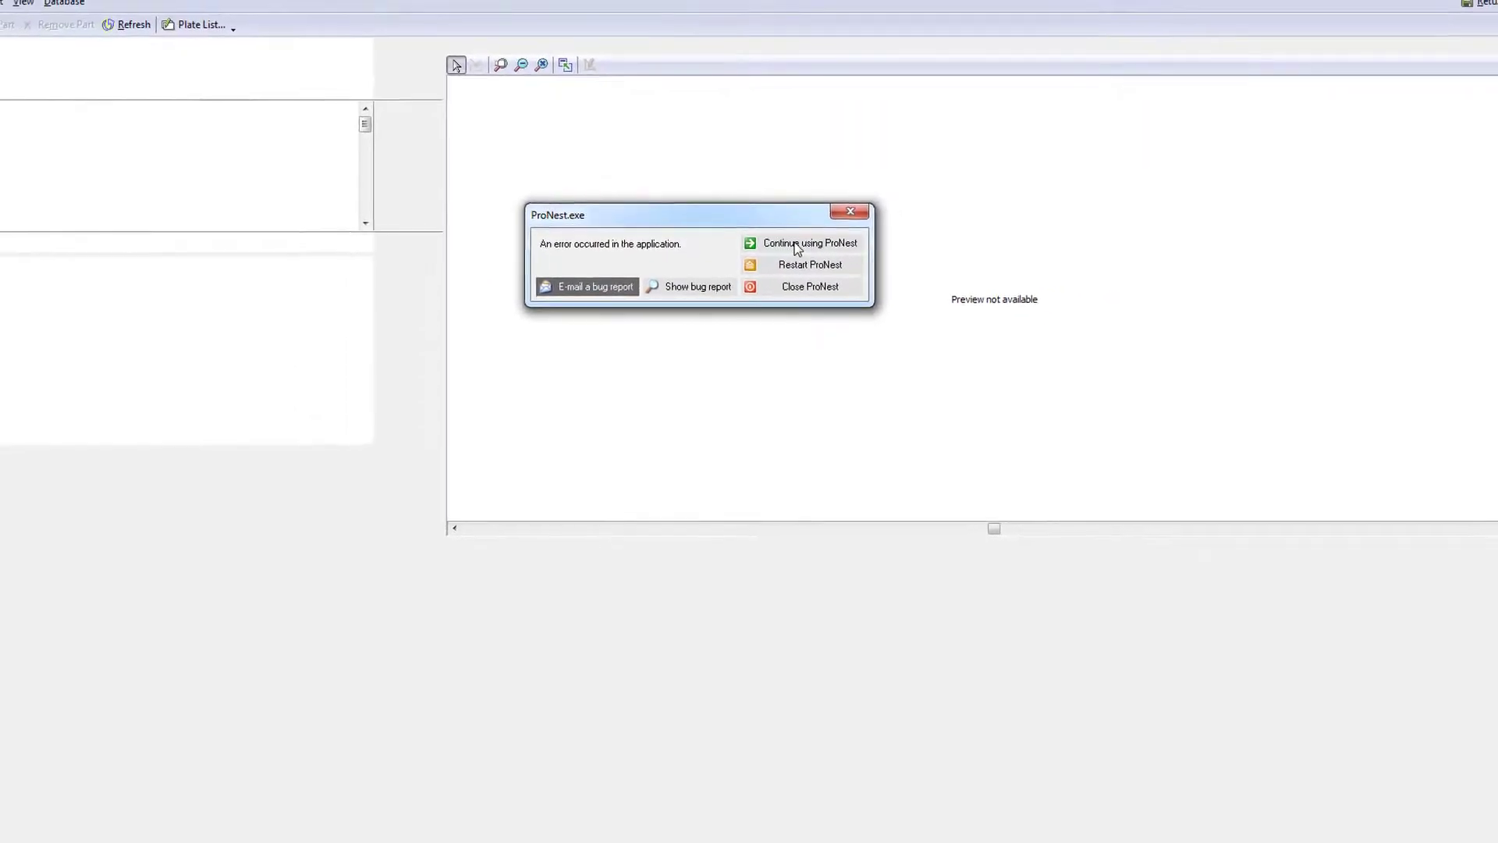
{"action": "left_click", "coordinate": [788, 254]}
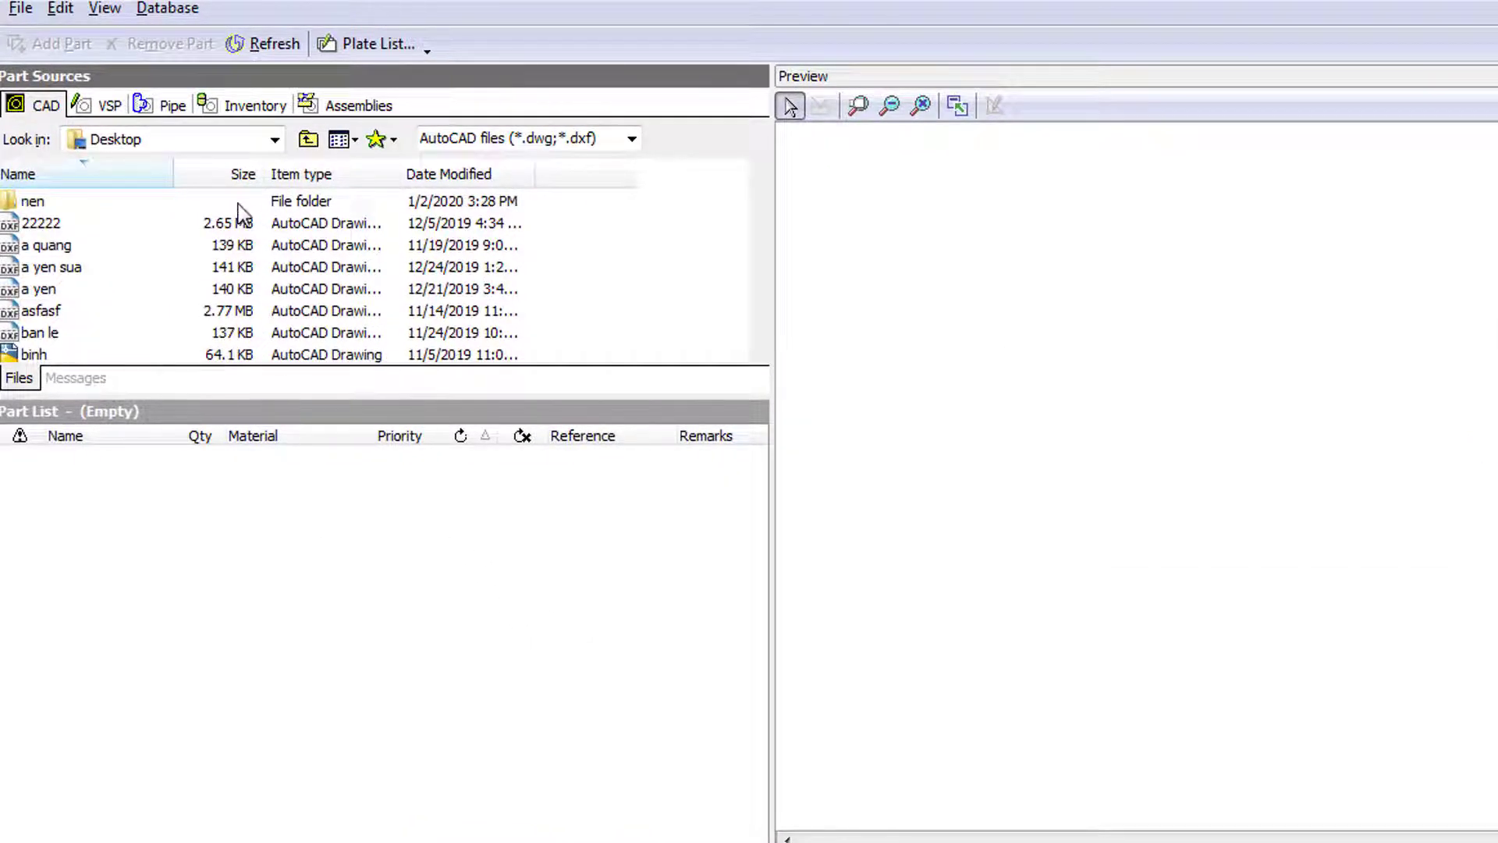
Step: Add the "hd xuat Gcode" DXF file from the Desktop to the part list with a quantity of 1
{"action": "left_click", "coordinate": [274, 139]}
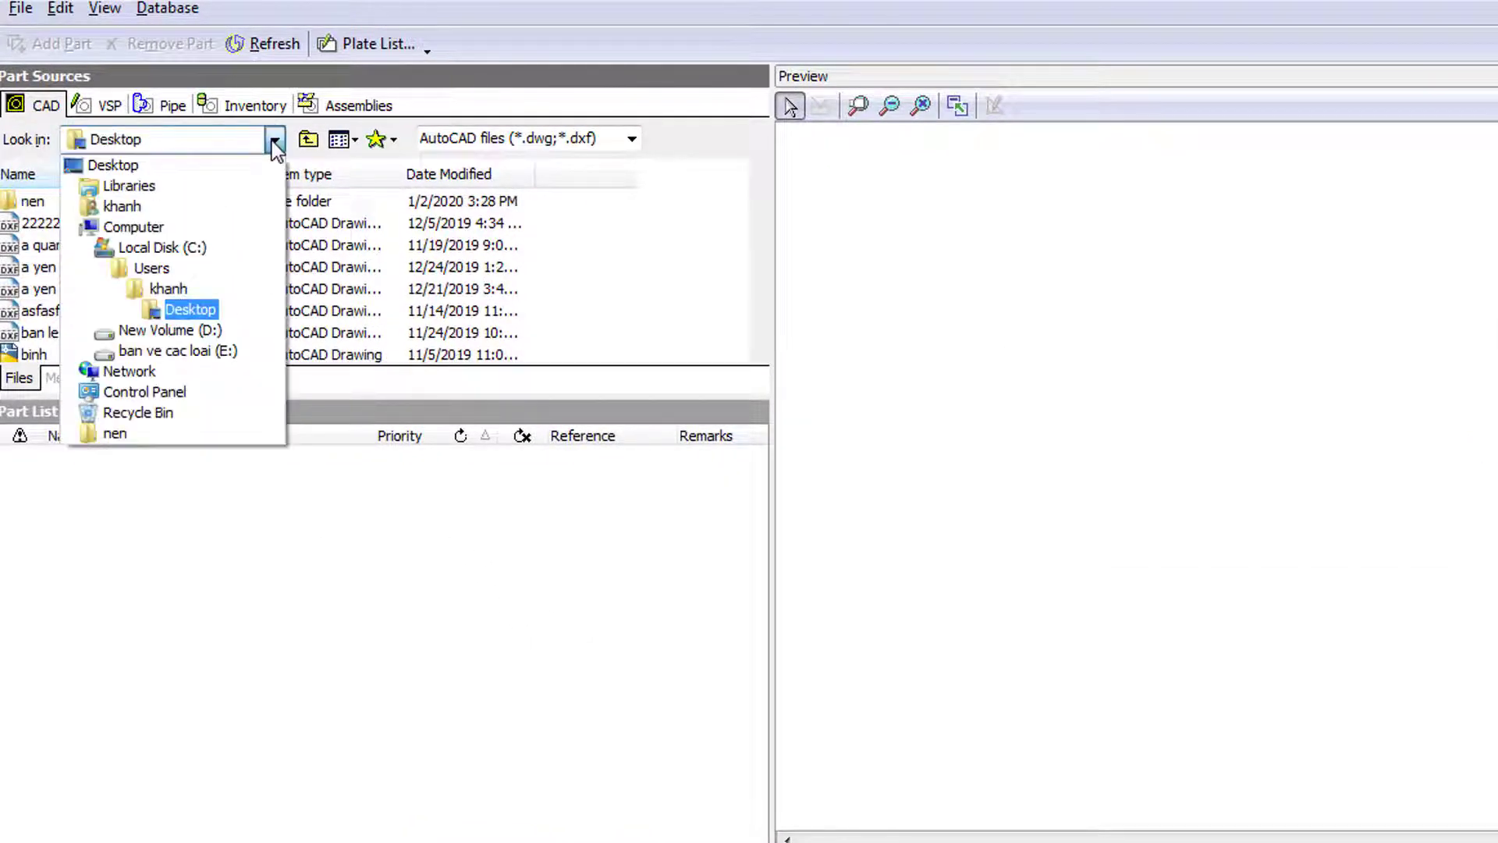
{"action": "left_click", "coordinate": [135, 166]}
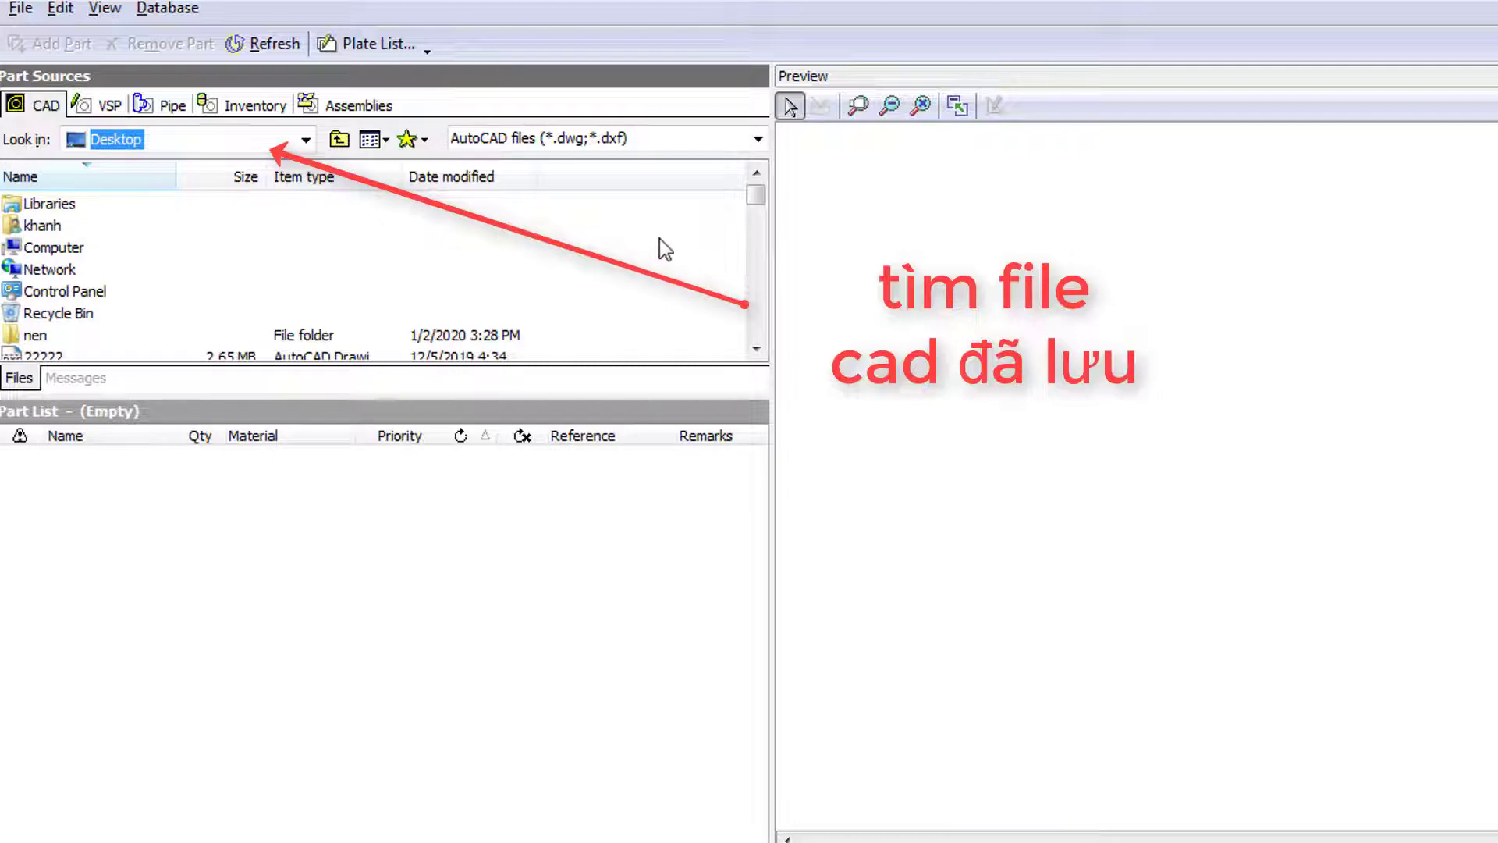
{"action": "left_click_drag", "start_coordinate": [756, 198], "coordinate": [755, 287]}
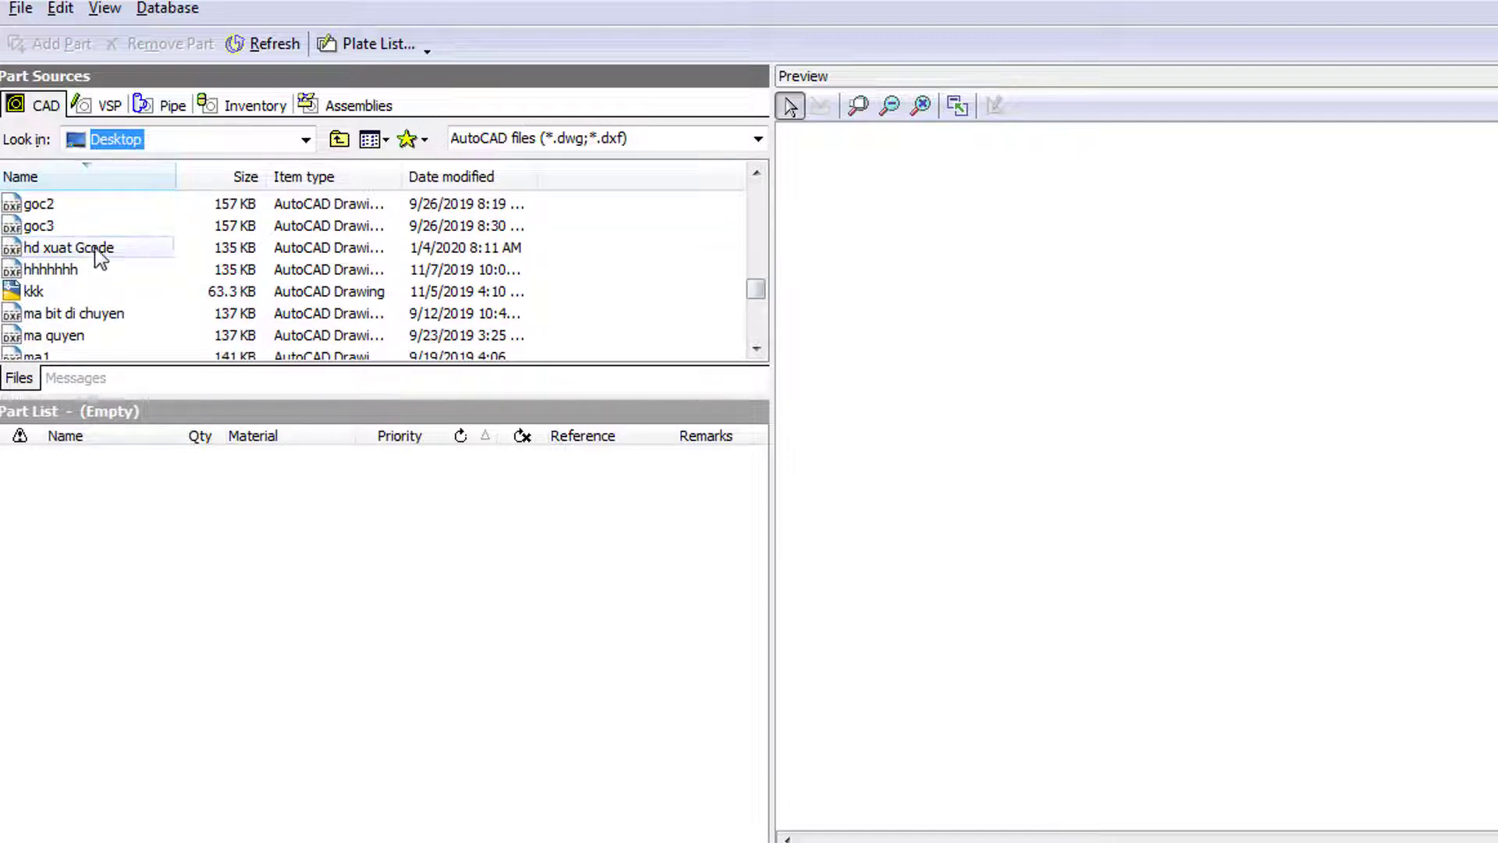
{"action": "double_click", "coordinate": [139, 249]}
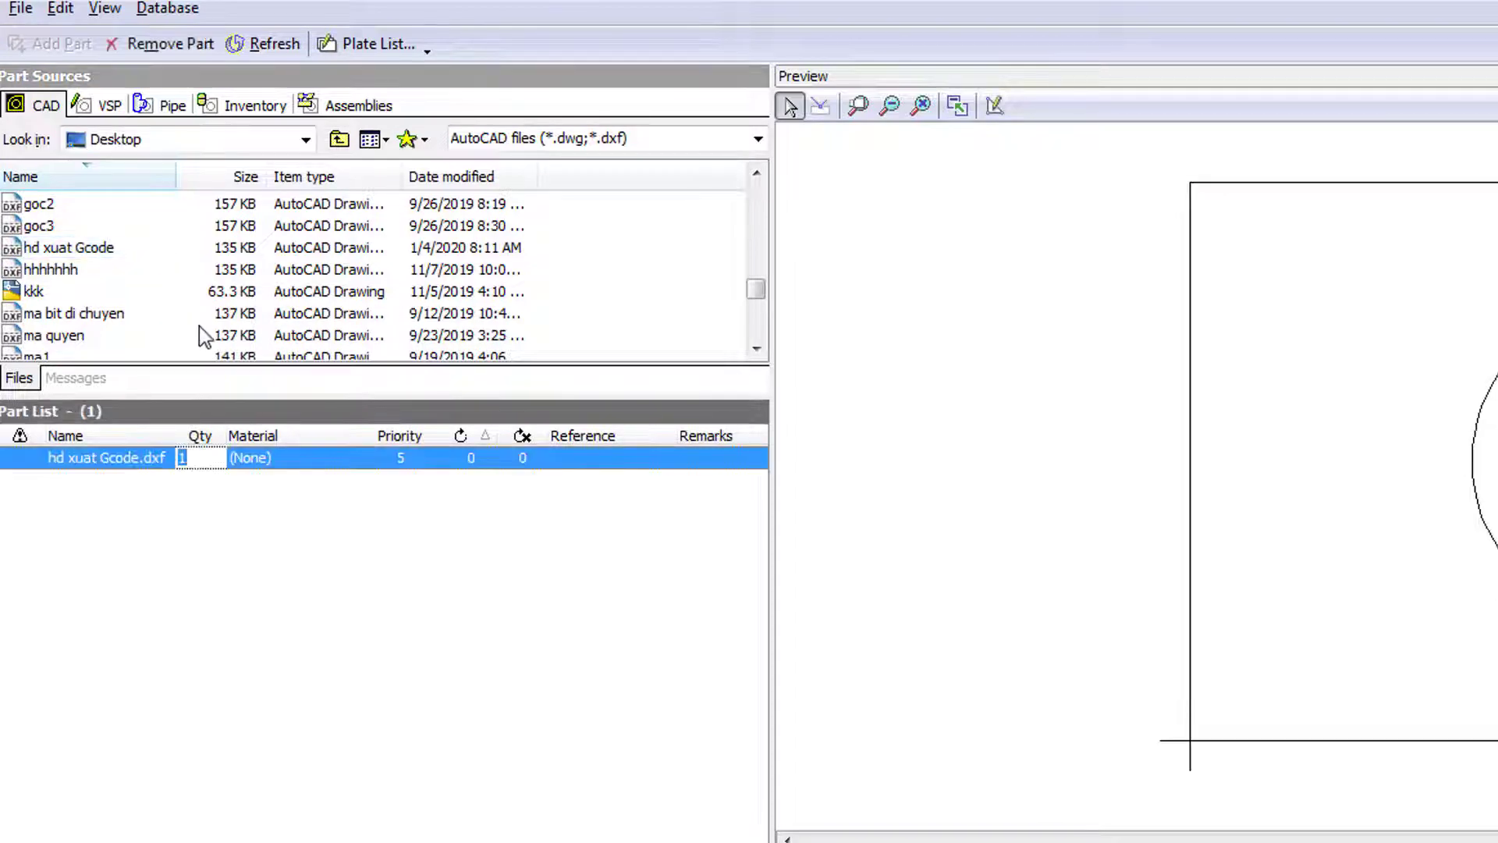
{"action": "left_click", "coordinate": [200, 458]}
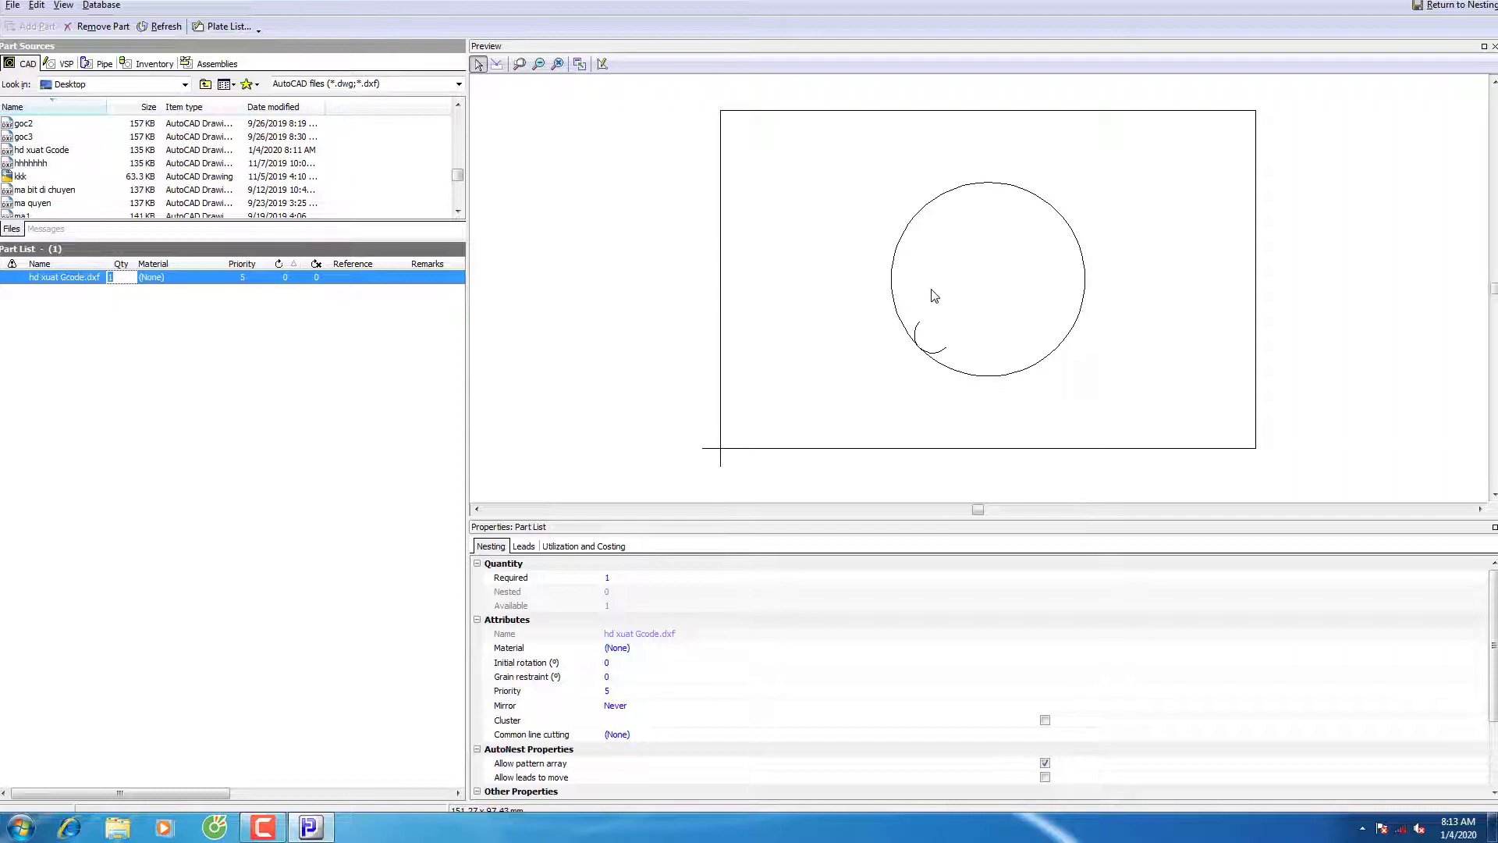
Step: Reposition the leads, placing the circle's at its upper-right side and the rectangle's at its lower-left corner
{"action": "left_click", "coordinate": [502, 67]}
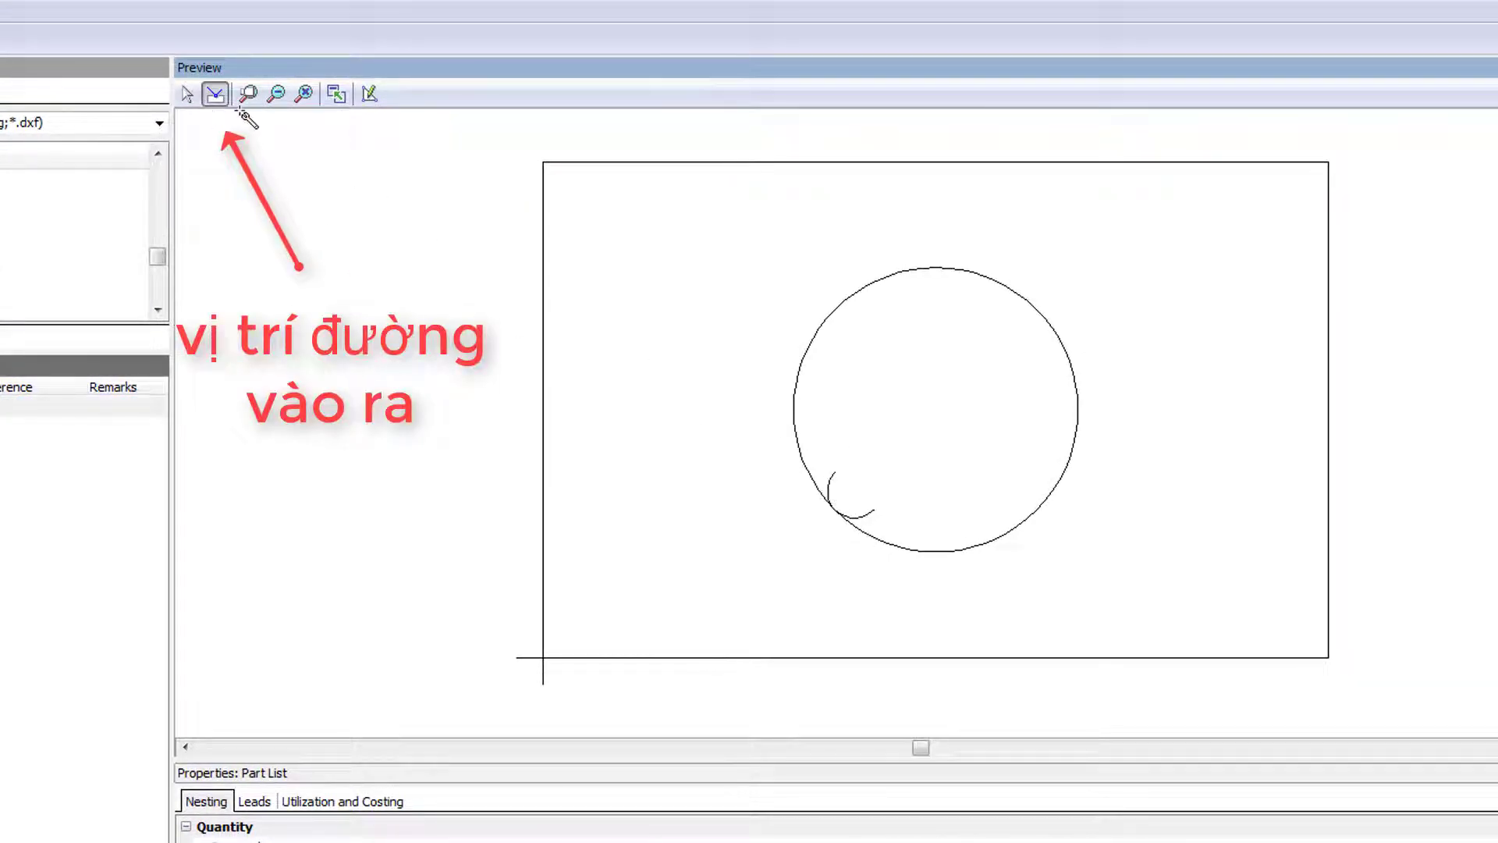
{"action": "left_click", "coordinate": [835, 316]}
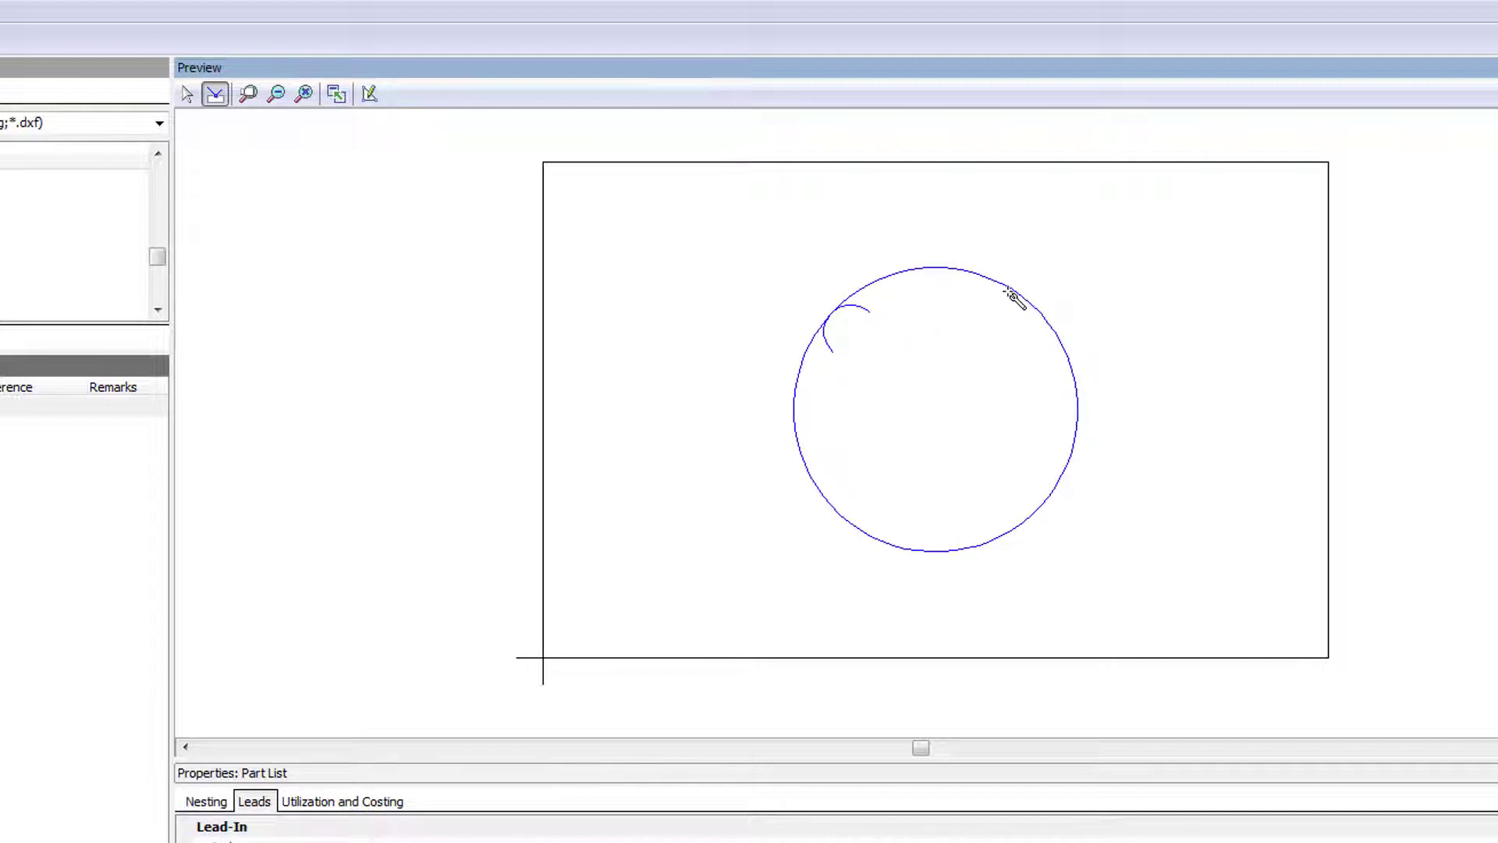
{"action": "left_click", "coordinate": [1045, 323]}
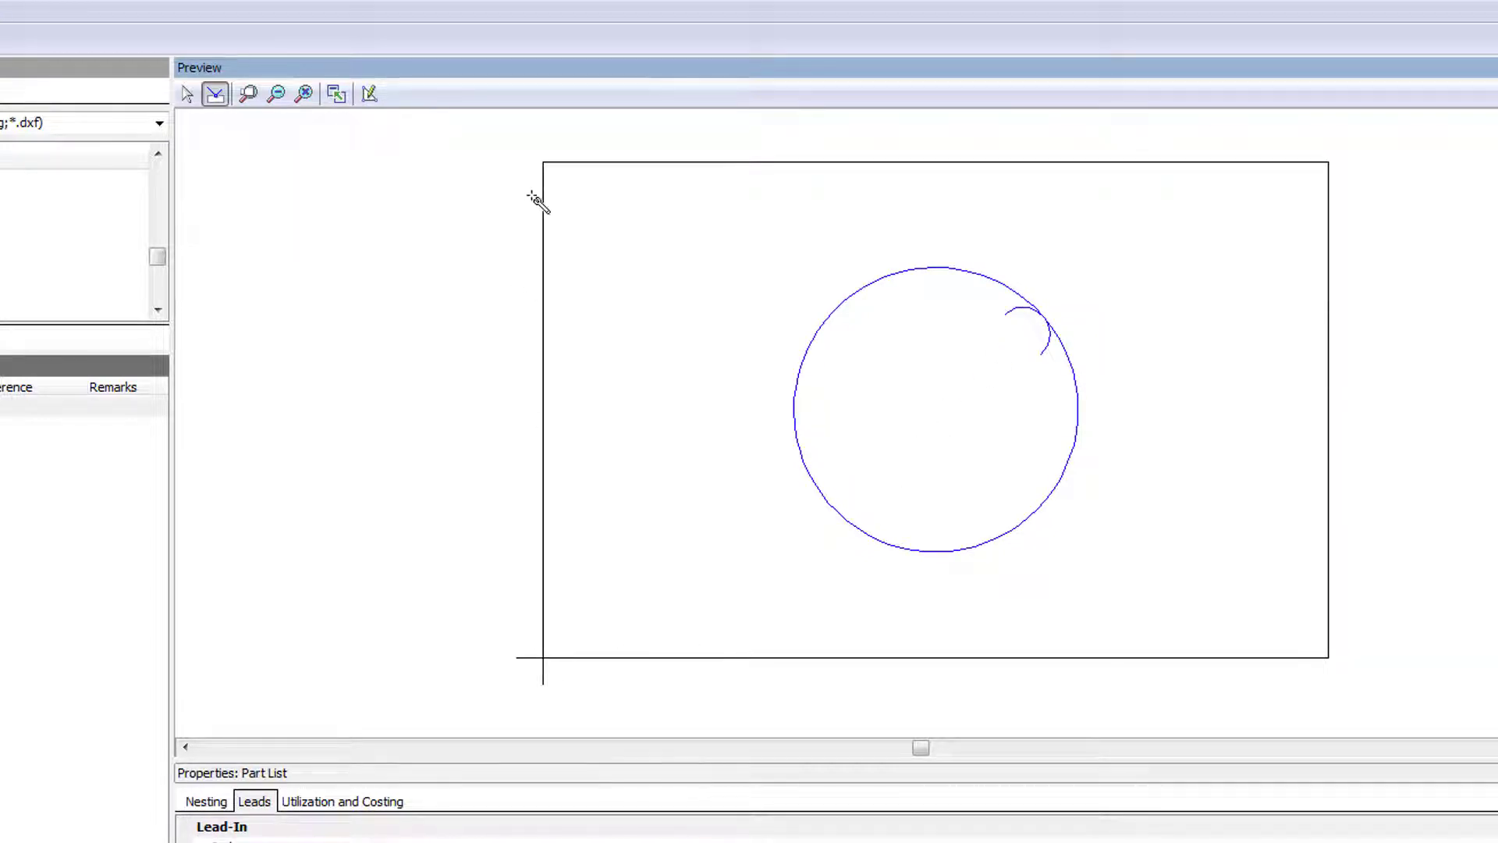
{"action": "left_click", "coordinate": [547, 163]}
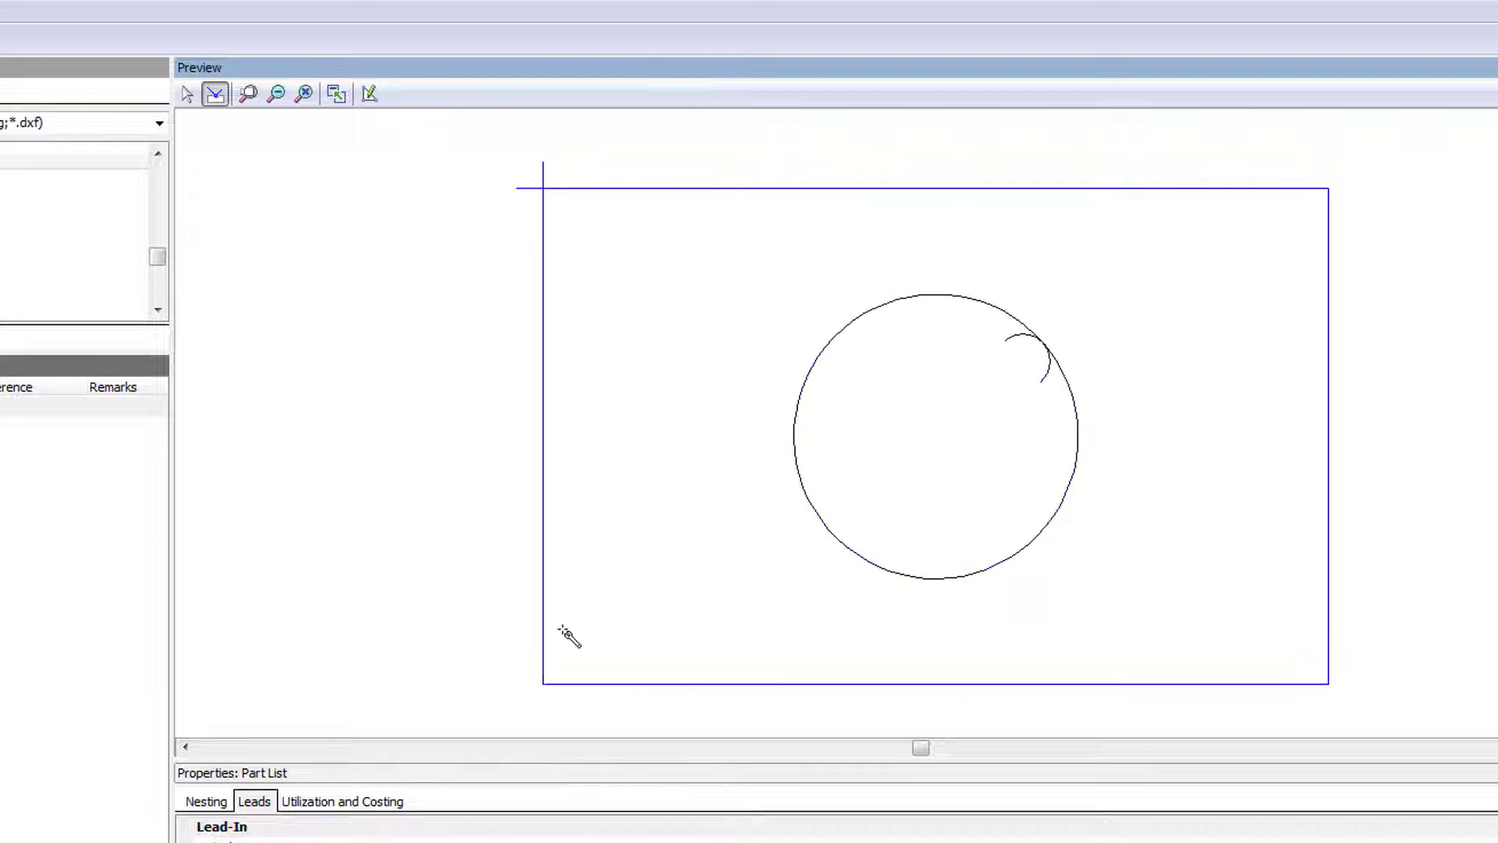
{"action": "left_click", "coordinate": [547, 685]}
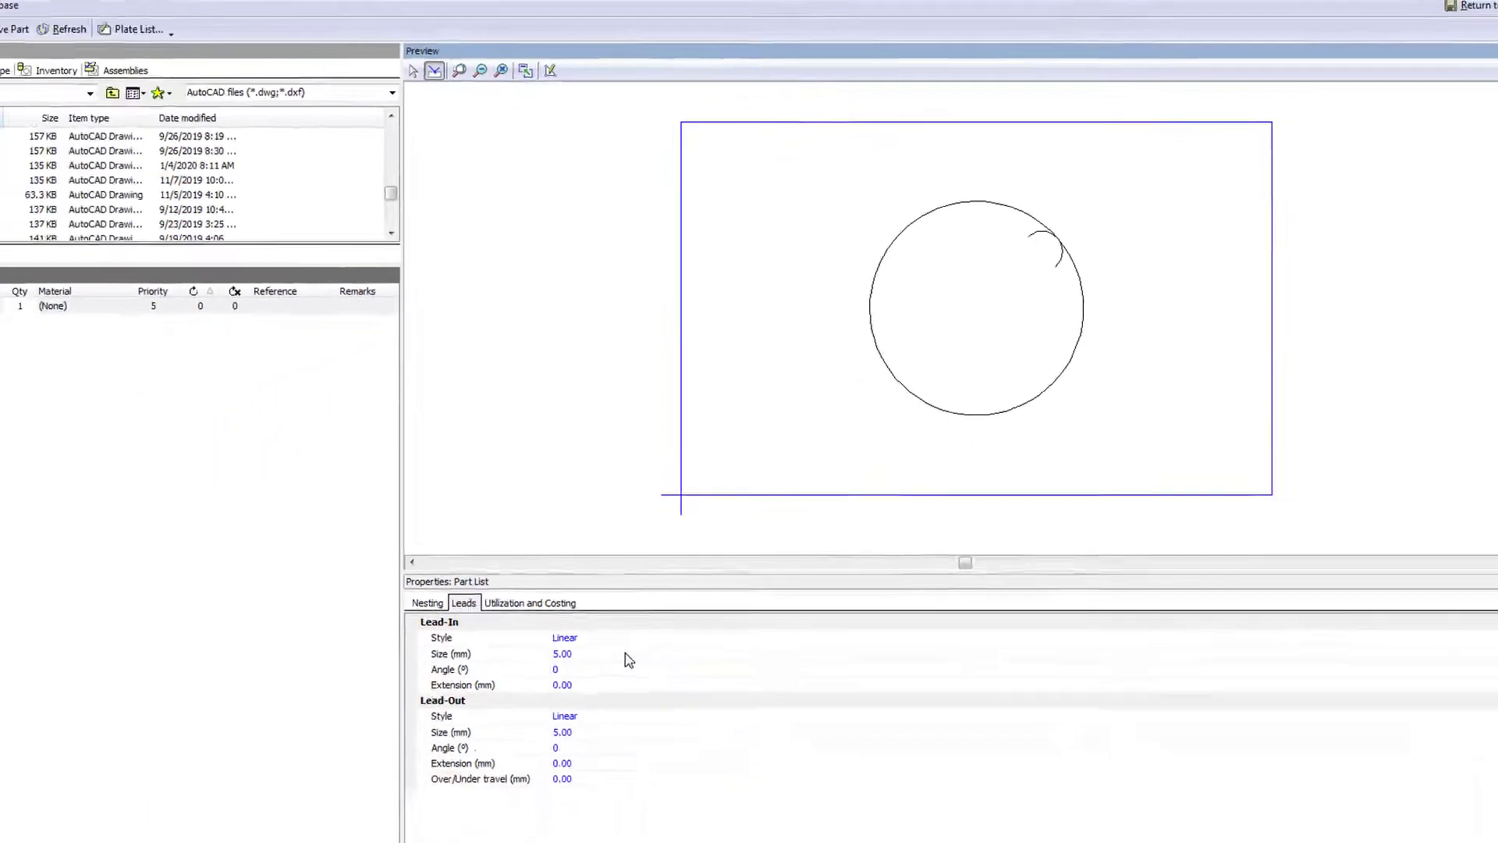
Step: Dismiss the Windows colour scheme prompt and examine the lead-in and lead-out sizes of the rectangle's profile
{"action": "left_click", "coordinate": [524, 550]}
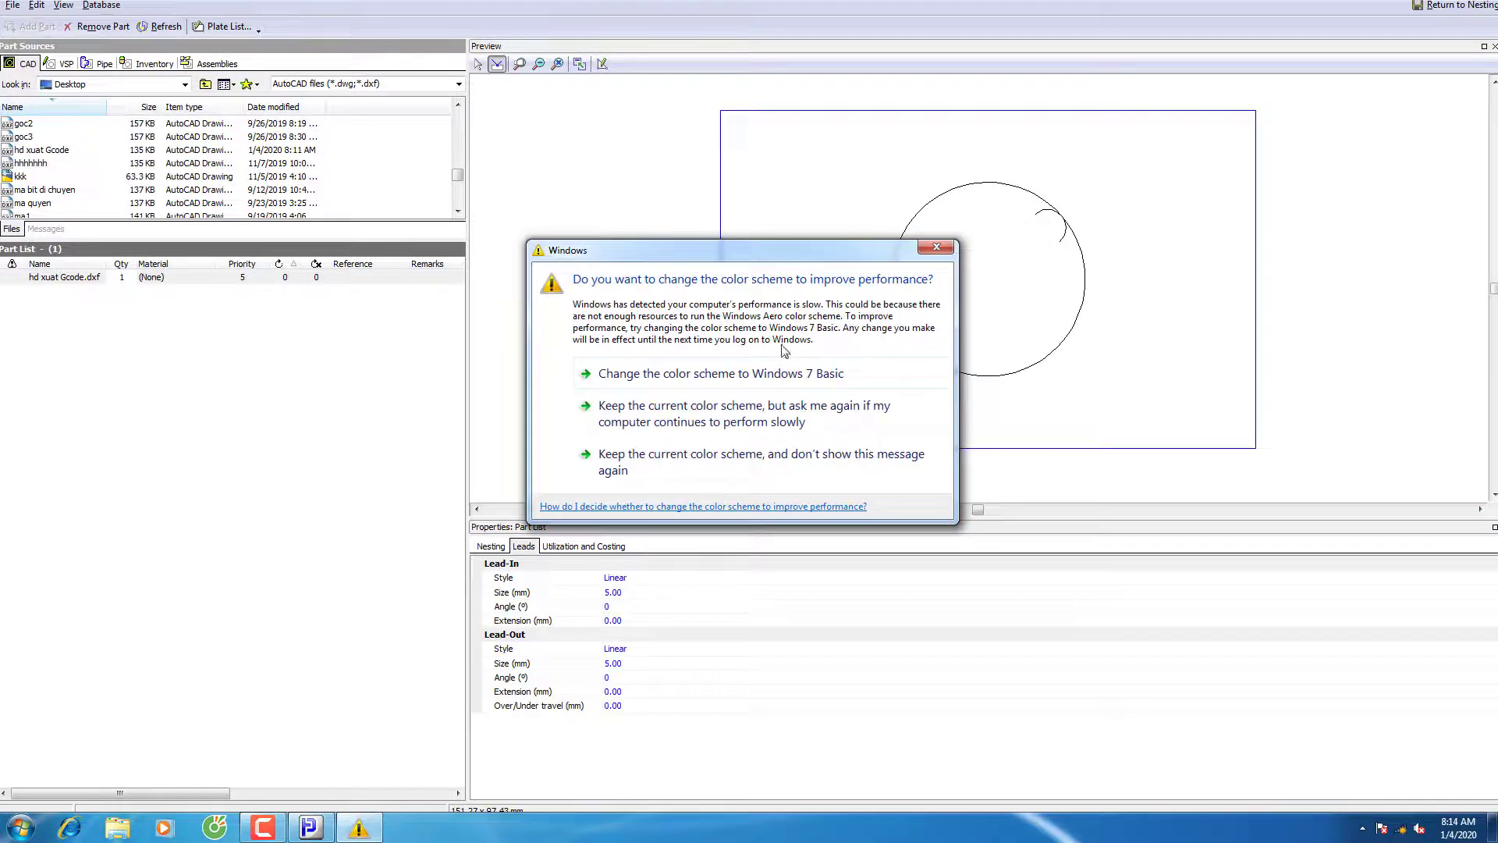
{"action": "left_click", "coordinate": [936, 248]}
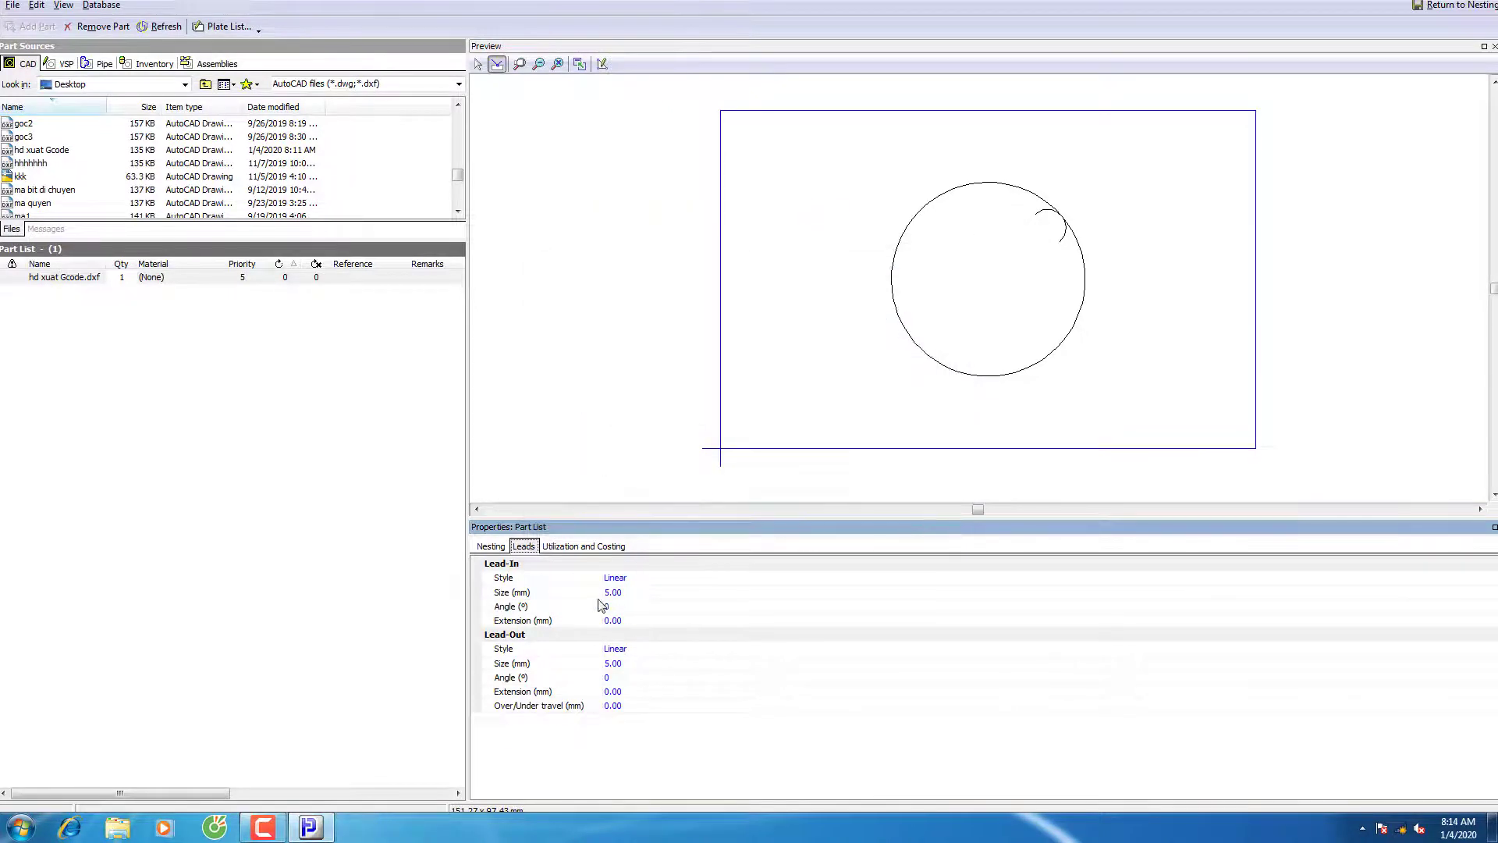
{"action": "left_click", "coordinate": [624, 592]}
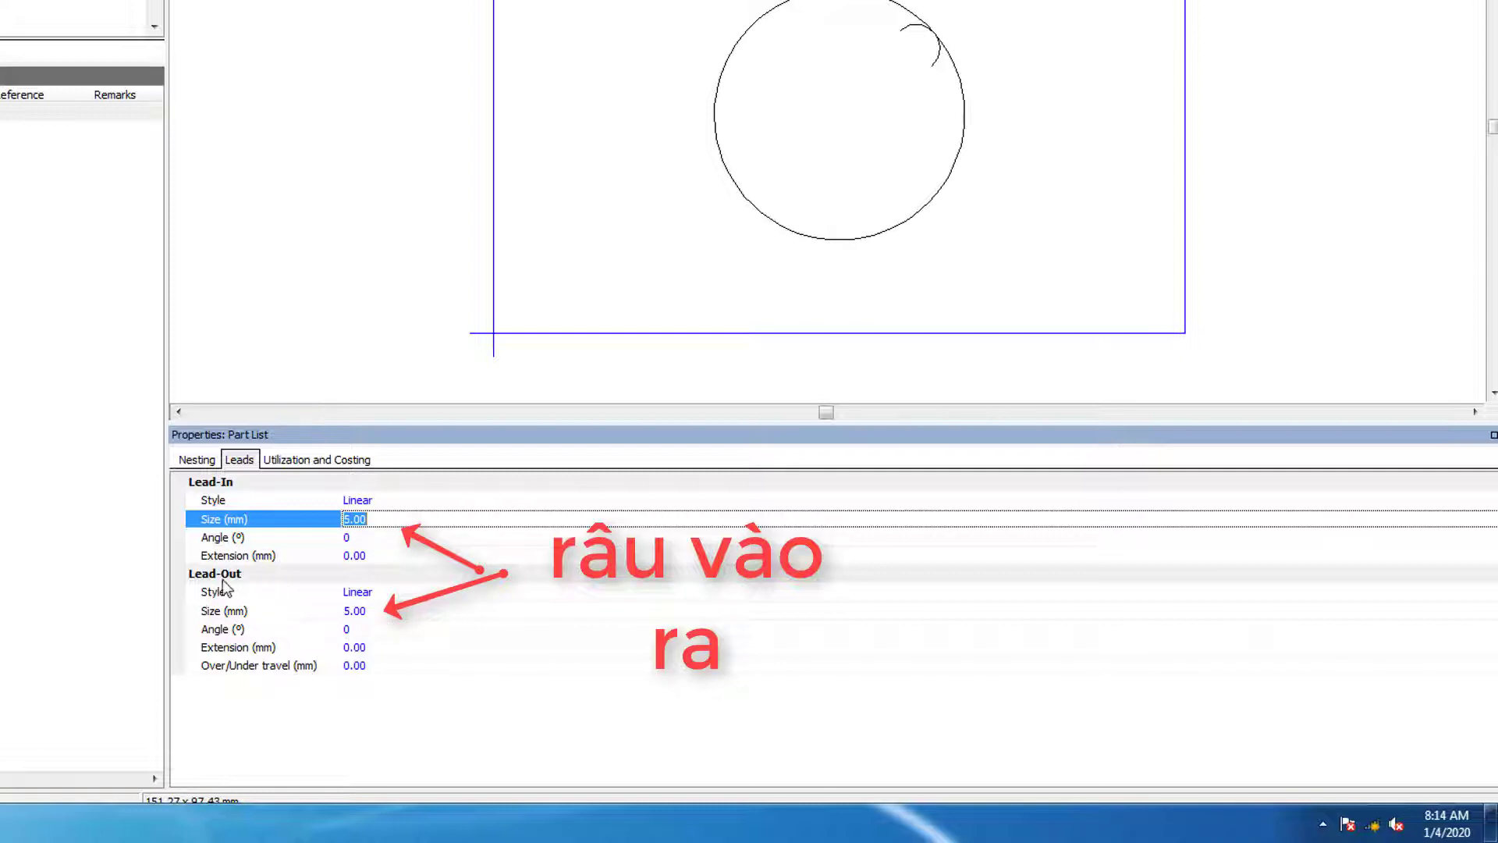
{"action": "left_click", "coordinate": [372, 611]}
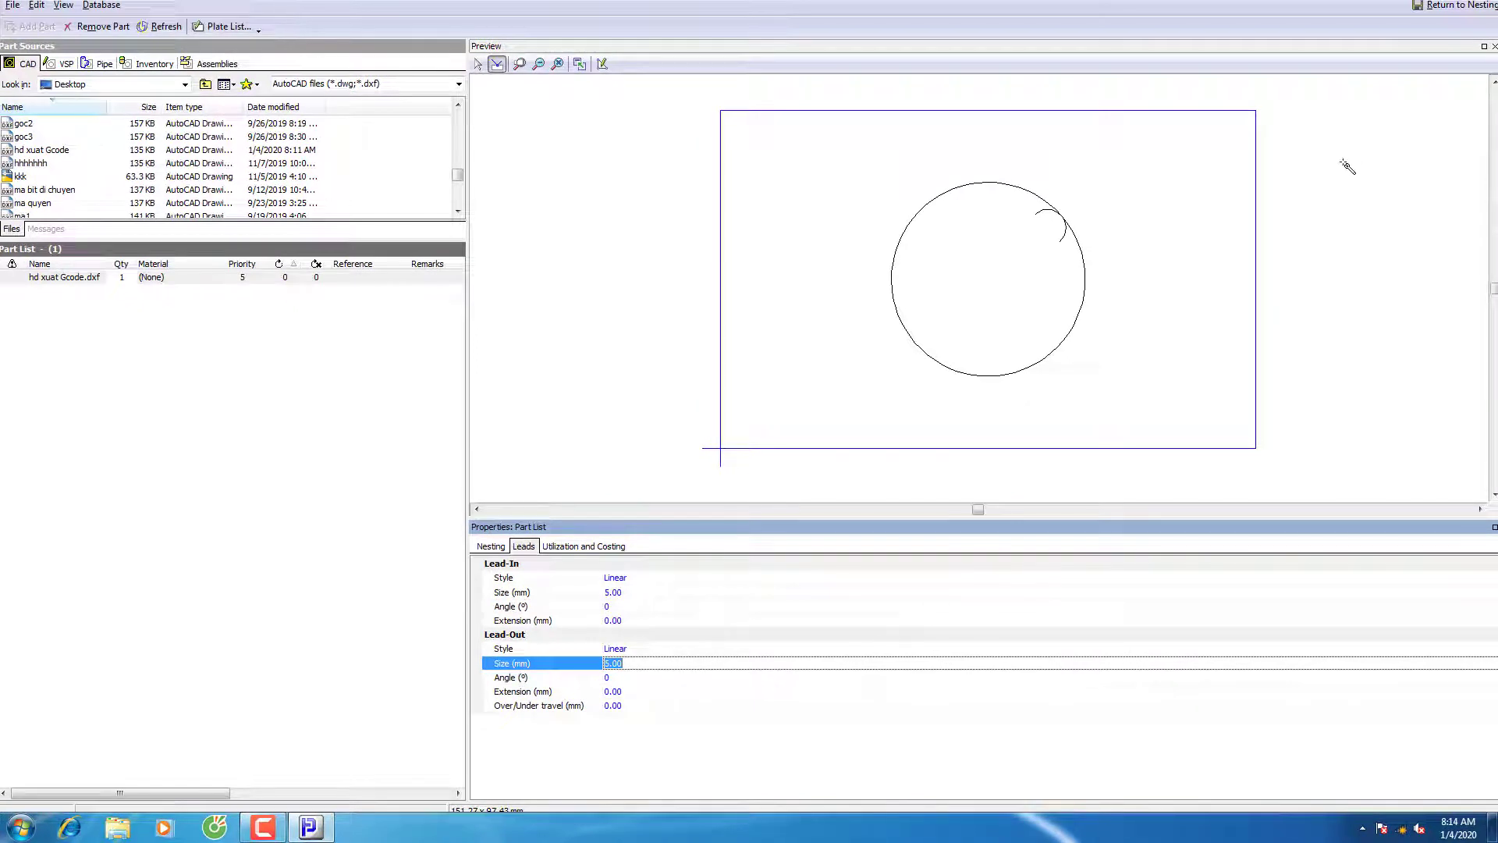
Step: Return to nesting and place the "hd xuat Gcode" part at the upper-left corner of the plate
{"action": "left_click", "coordinate": [1457, 8]}
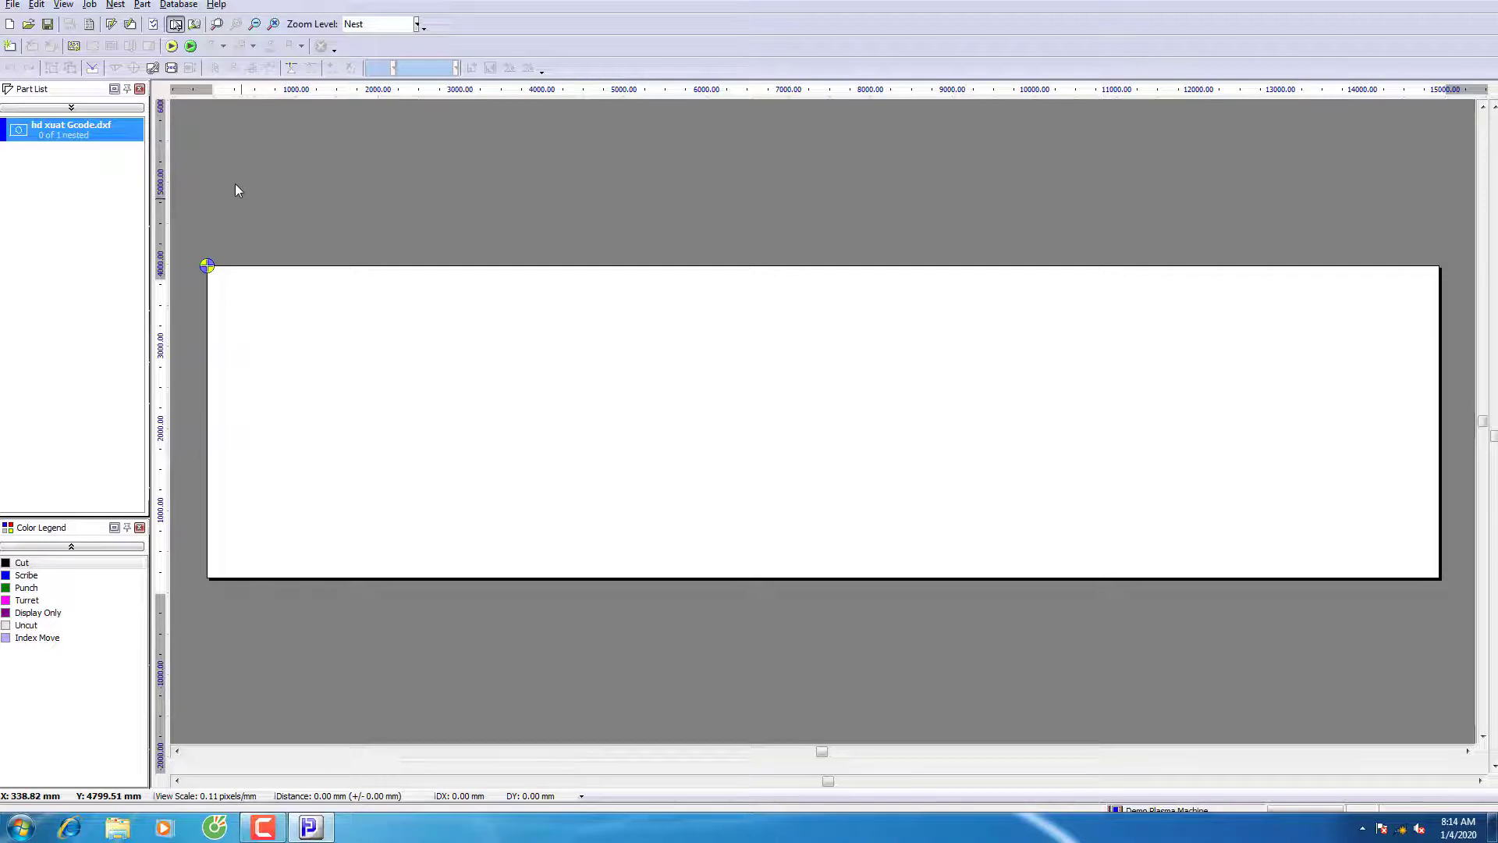
{"action": "double_click", "coordinate": [63, 128]}
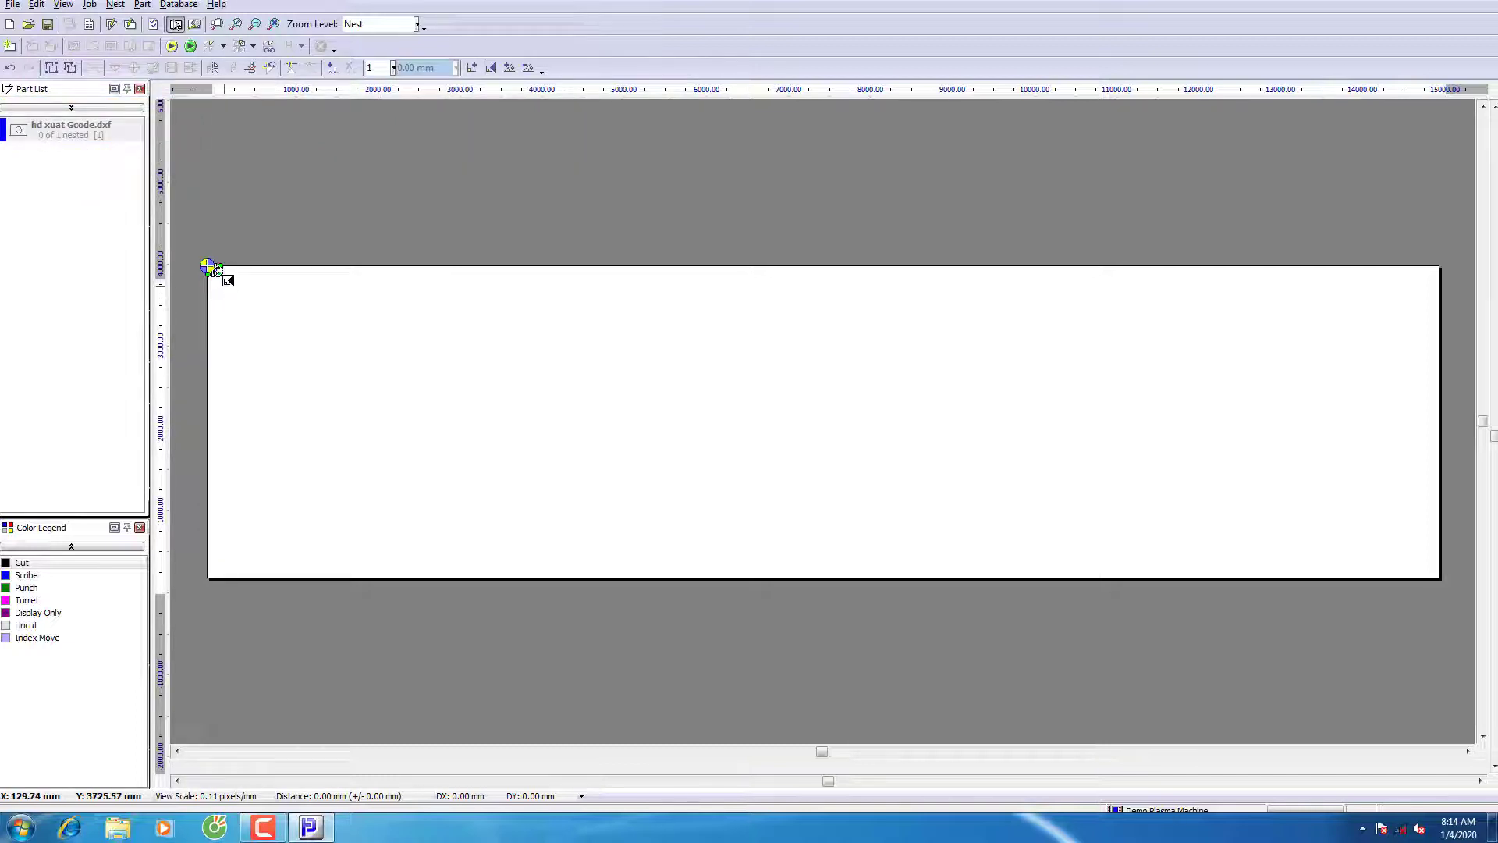
{"action": "scroll", "coordinate": [218, 271], "scroll_direction": "up", "scroll_amount": 6}
{"action": "scroll", "coordinate": [759, 387], "scroll_direction": "down", "scroll_amount": 1}
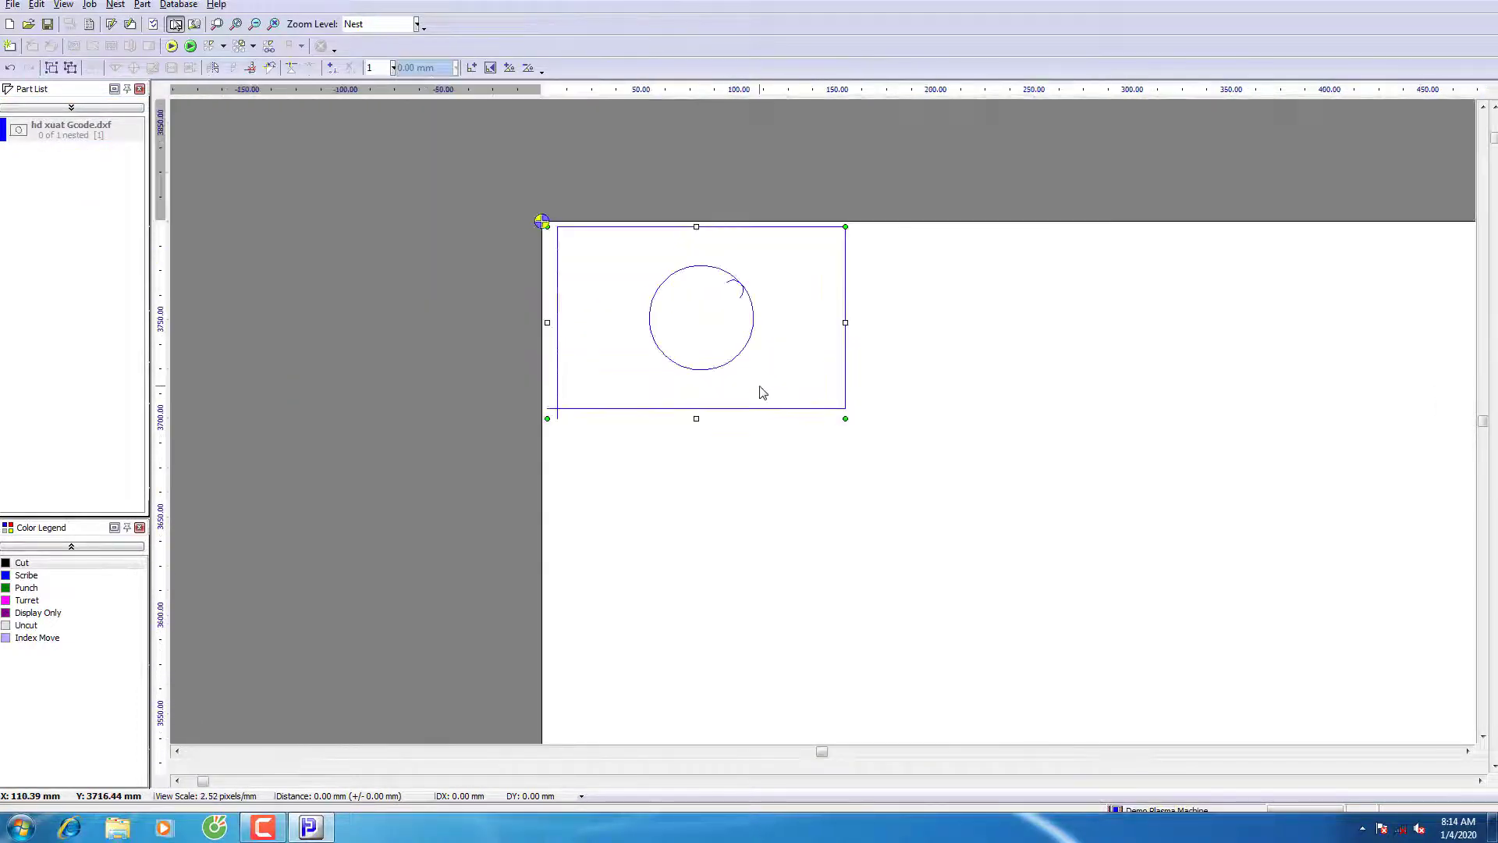
{"action": "scroll", "coordinate": [763, 392], "scroll_direction": "up", "scroll_amount": 1}
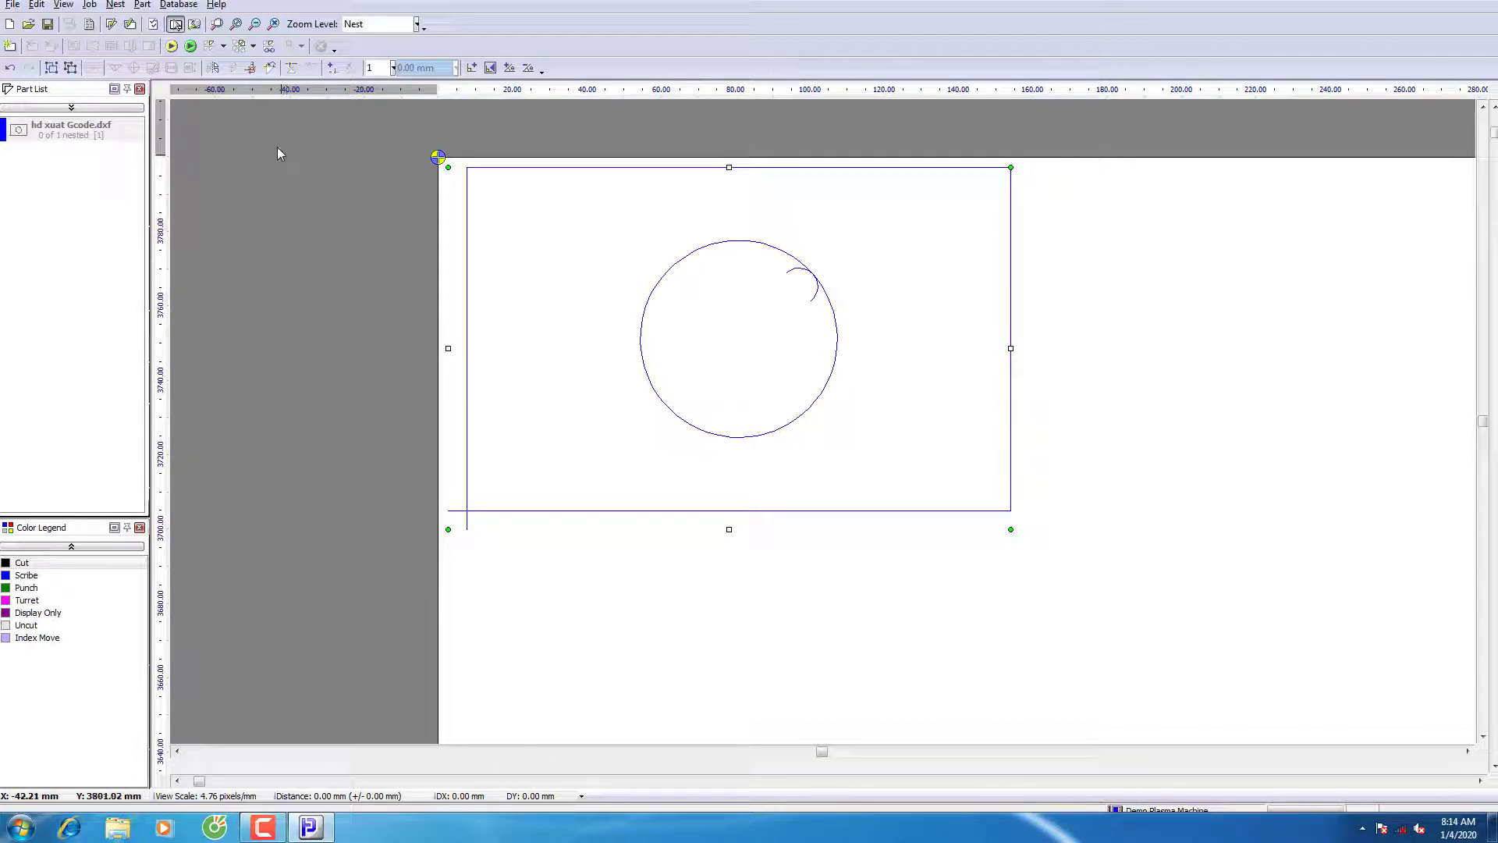
{"action": "left_click", "coordinate": [301, 188]}
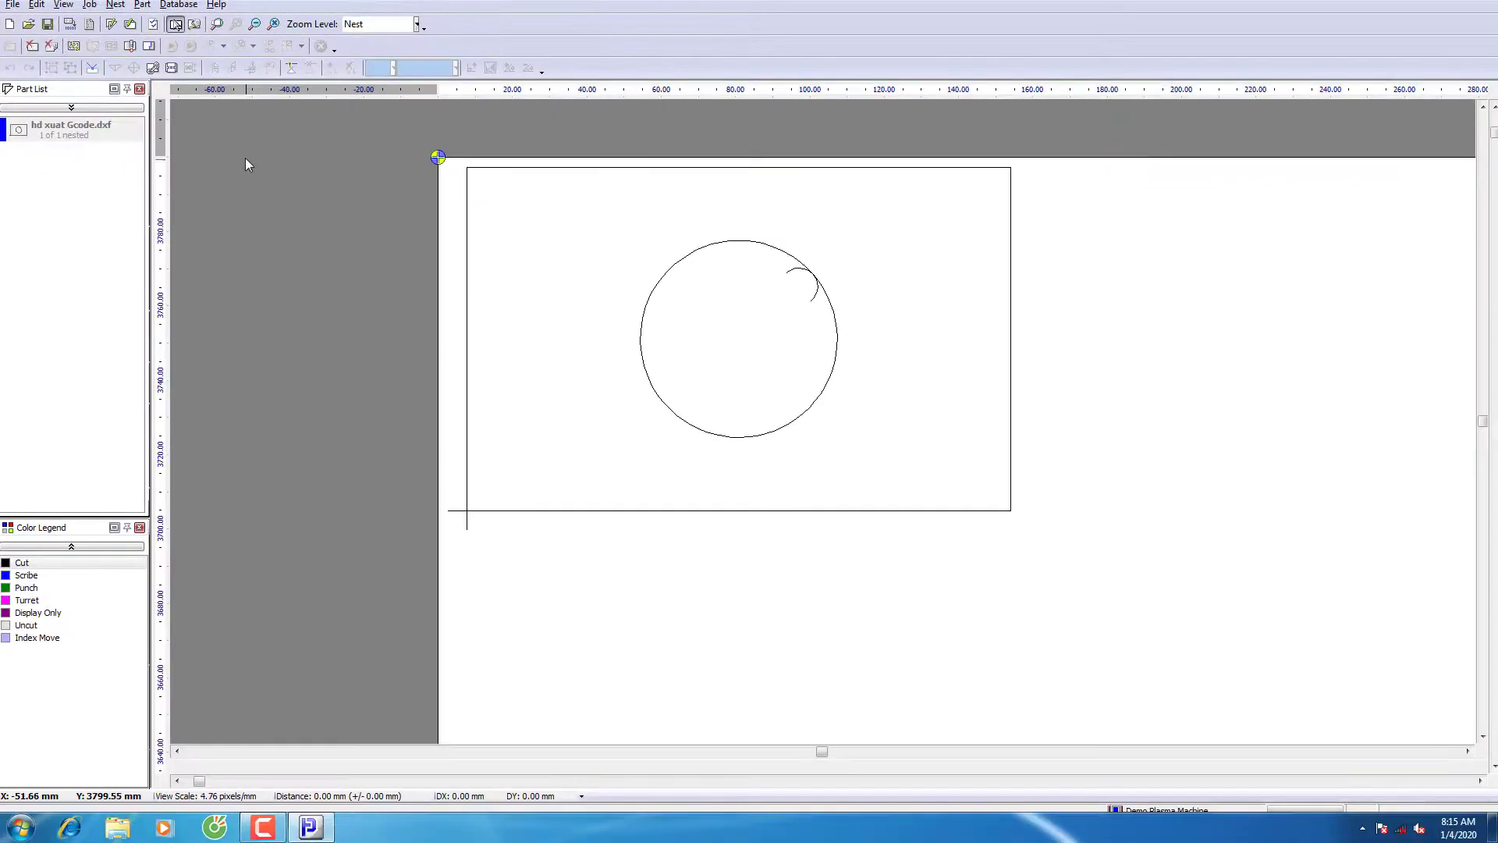
Step: Run the cut simulation of the nested part at 100% speed, and close the simulation
{"action": "left_click", "coordinate": [131, 46]}
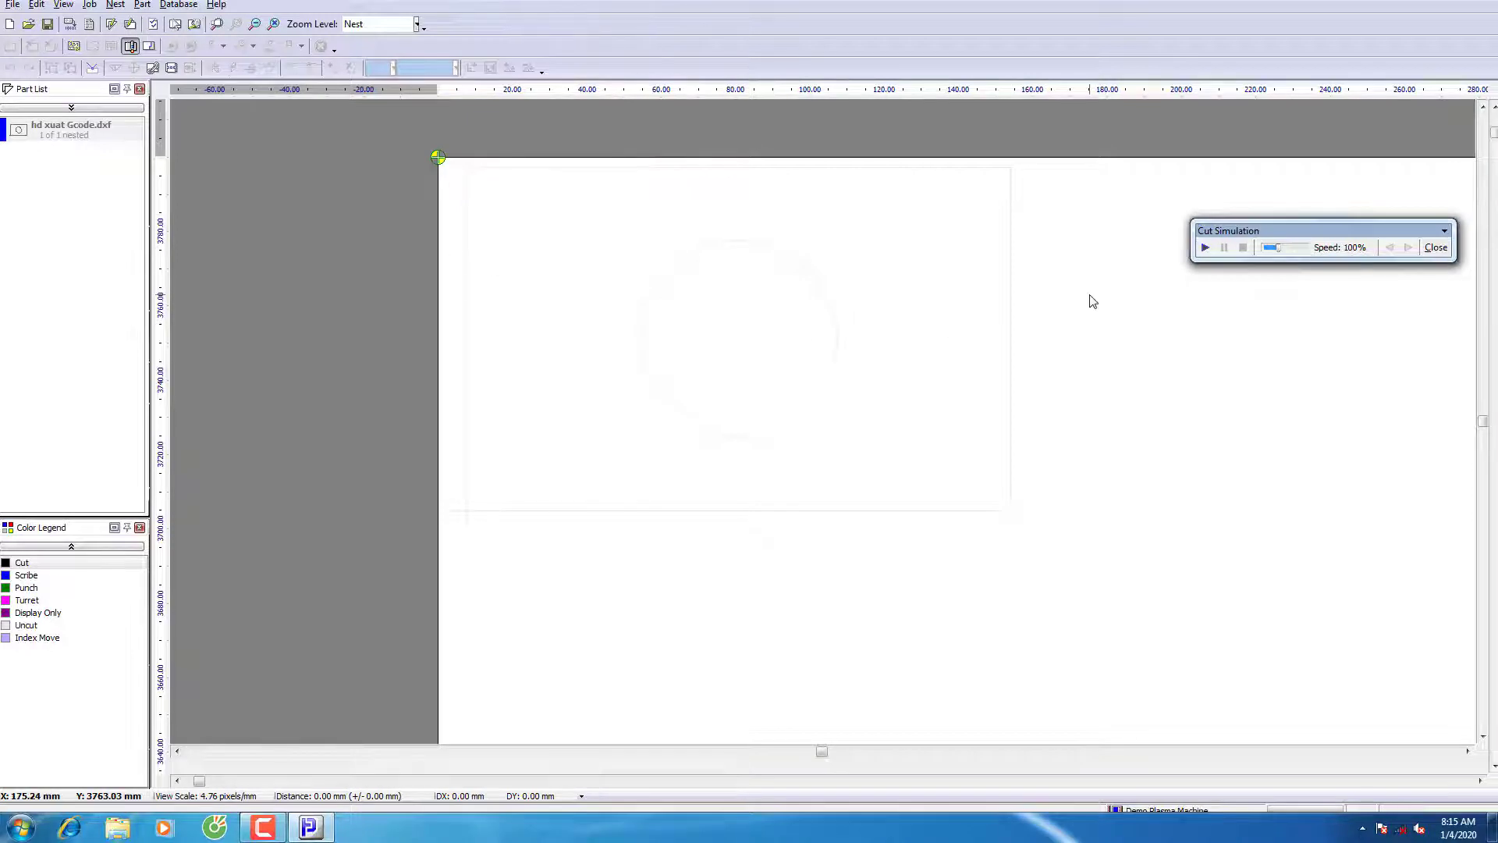
{"action": "left_click", "coordinate": [1206, 248]}
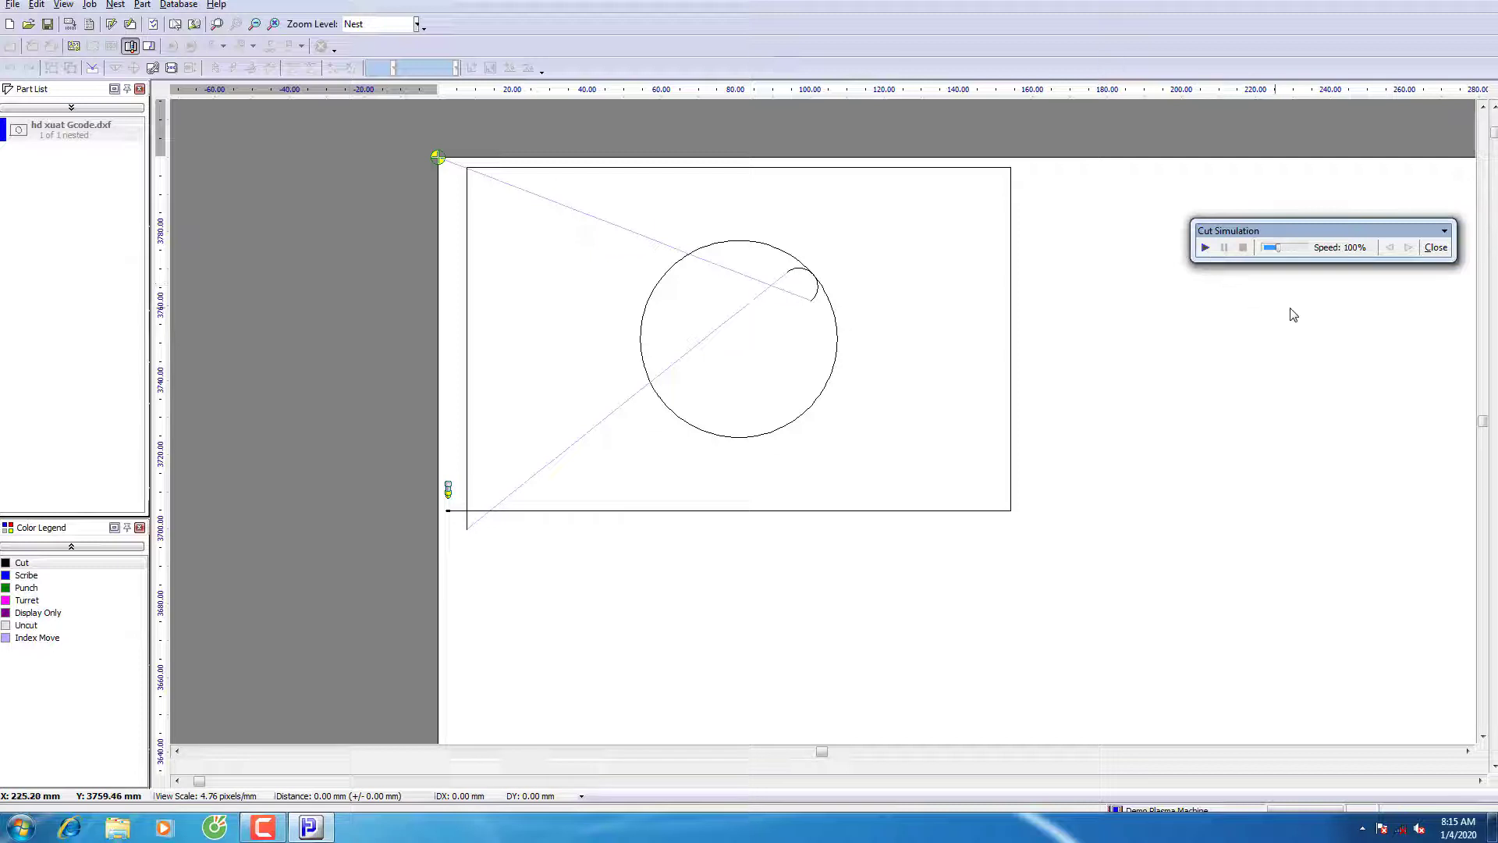
{"action": "left_click", "coordinate": [1436, 249]}
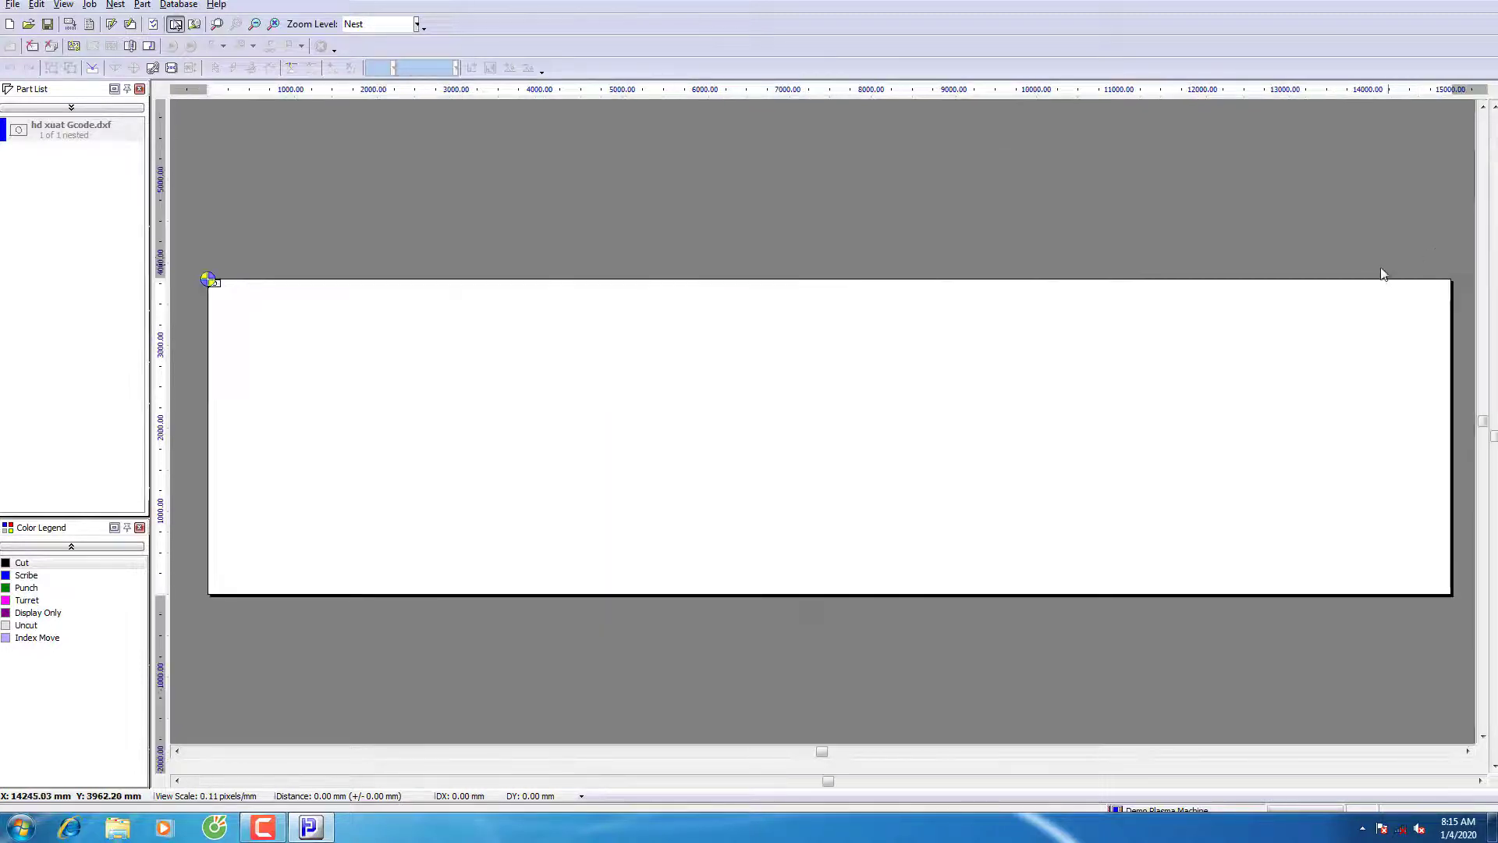
Step: Output the CNC file for Nest 1 to the Desktop under the file name "hd xuat Gcode"
{"action": "scroll", "coordinate": [237, 279], "scroll_direction": "up", "scroll_amount": 1}
{"action": "scroll", "coordinate": [821, 445], "scroll_direction": "up", "scroll_amount": 3}
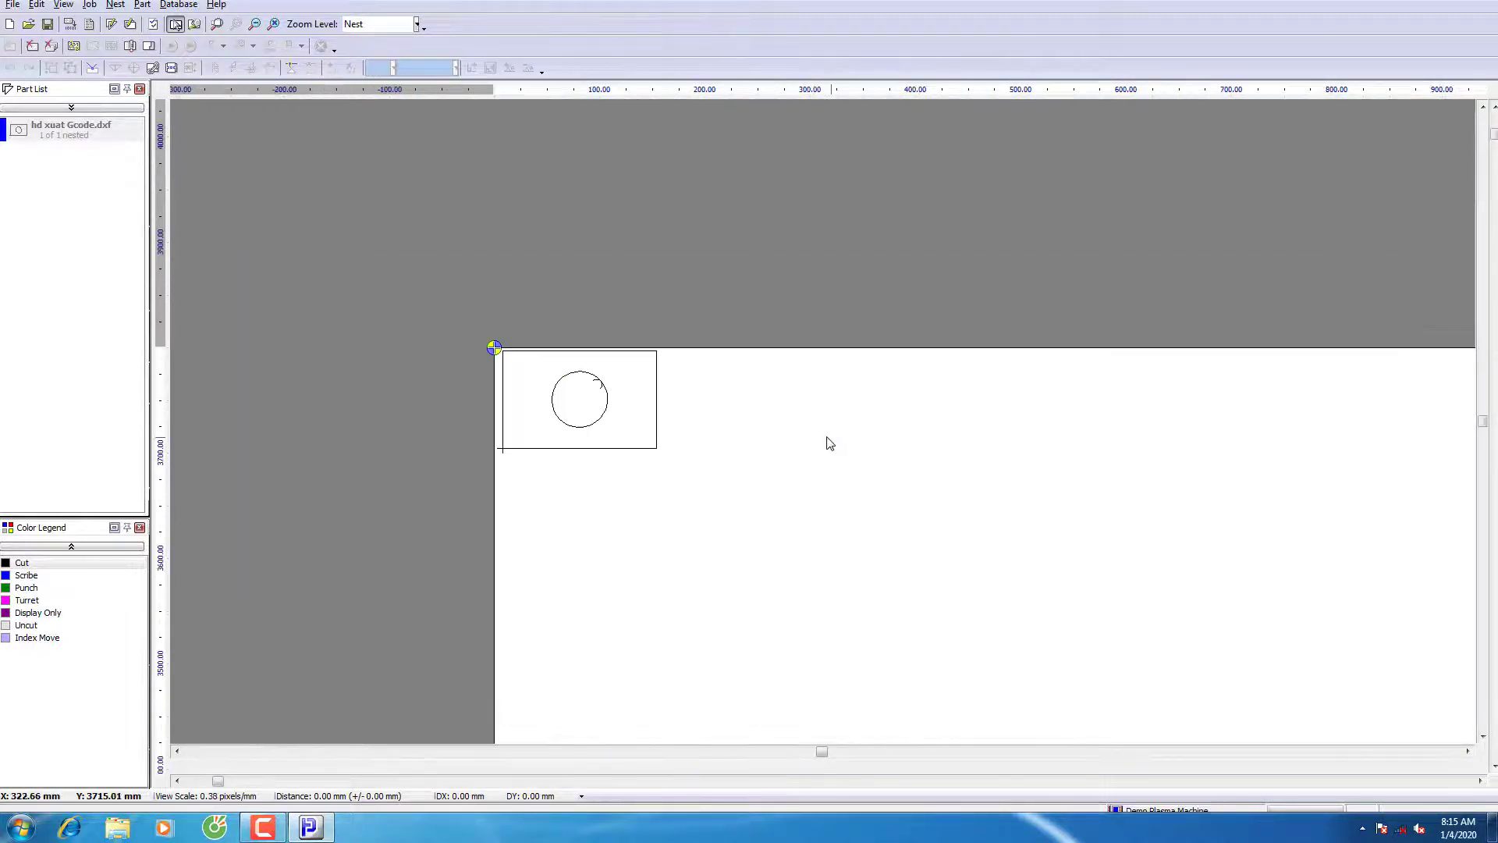
{"action": "scroll", "coordinate": [555, 432], "scroll_direction": "up", "scroll_amount": 1}
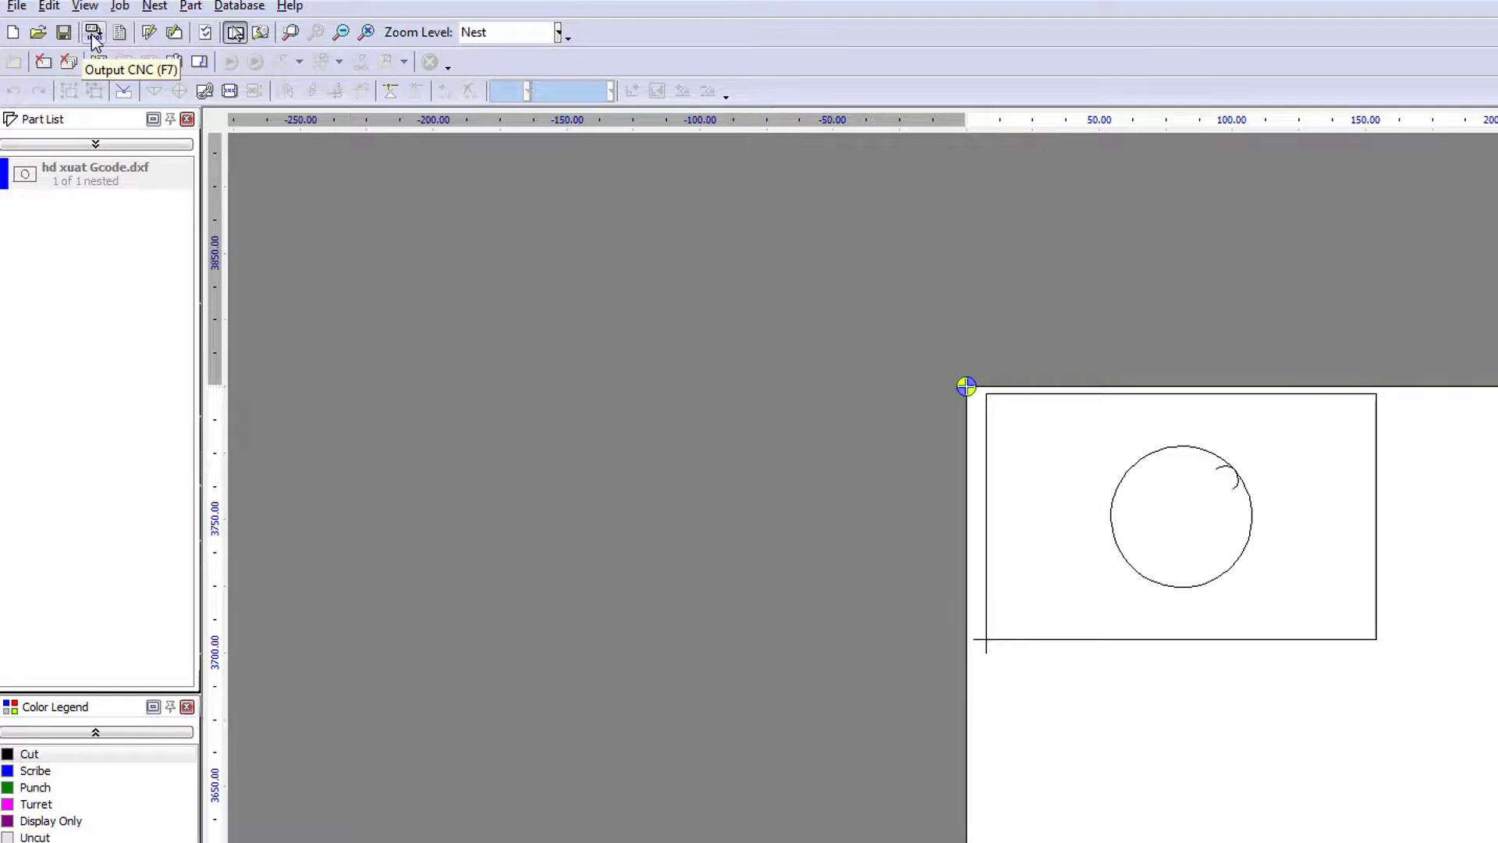
{"action": "left_click", "coordinate": [91, 35]}
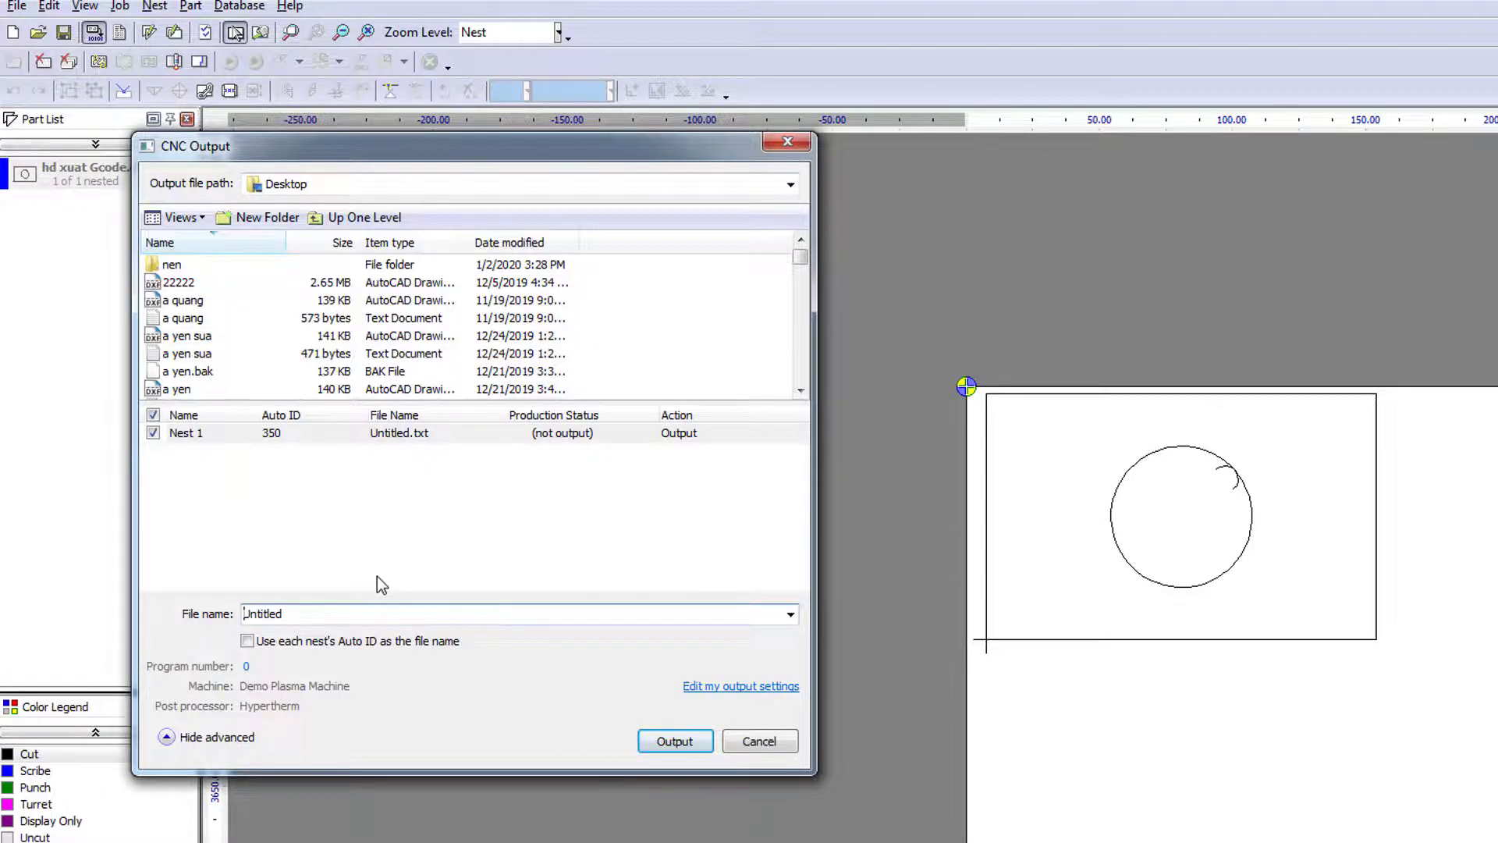
{"action": "left_click", "coordinate": [790, 189]}
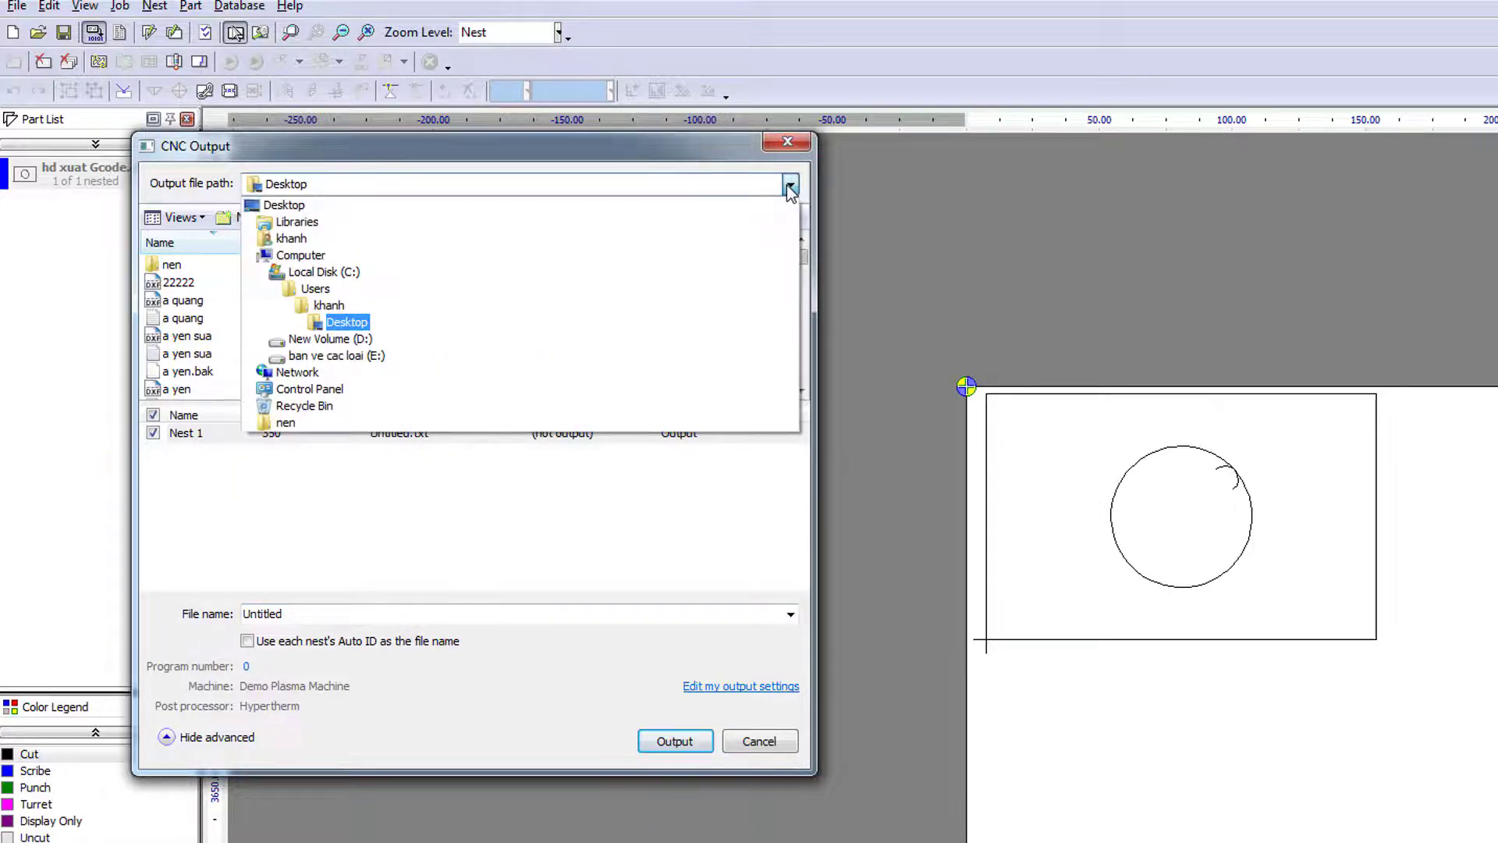
{"action": "left_click", "coordinate": [350, 205]}
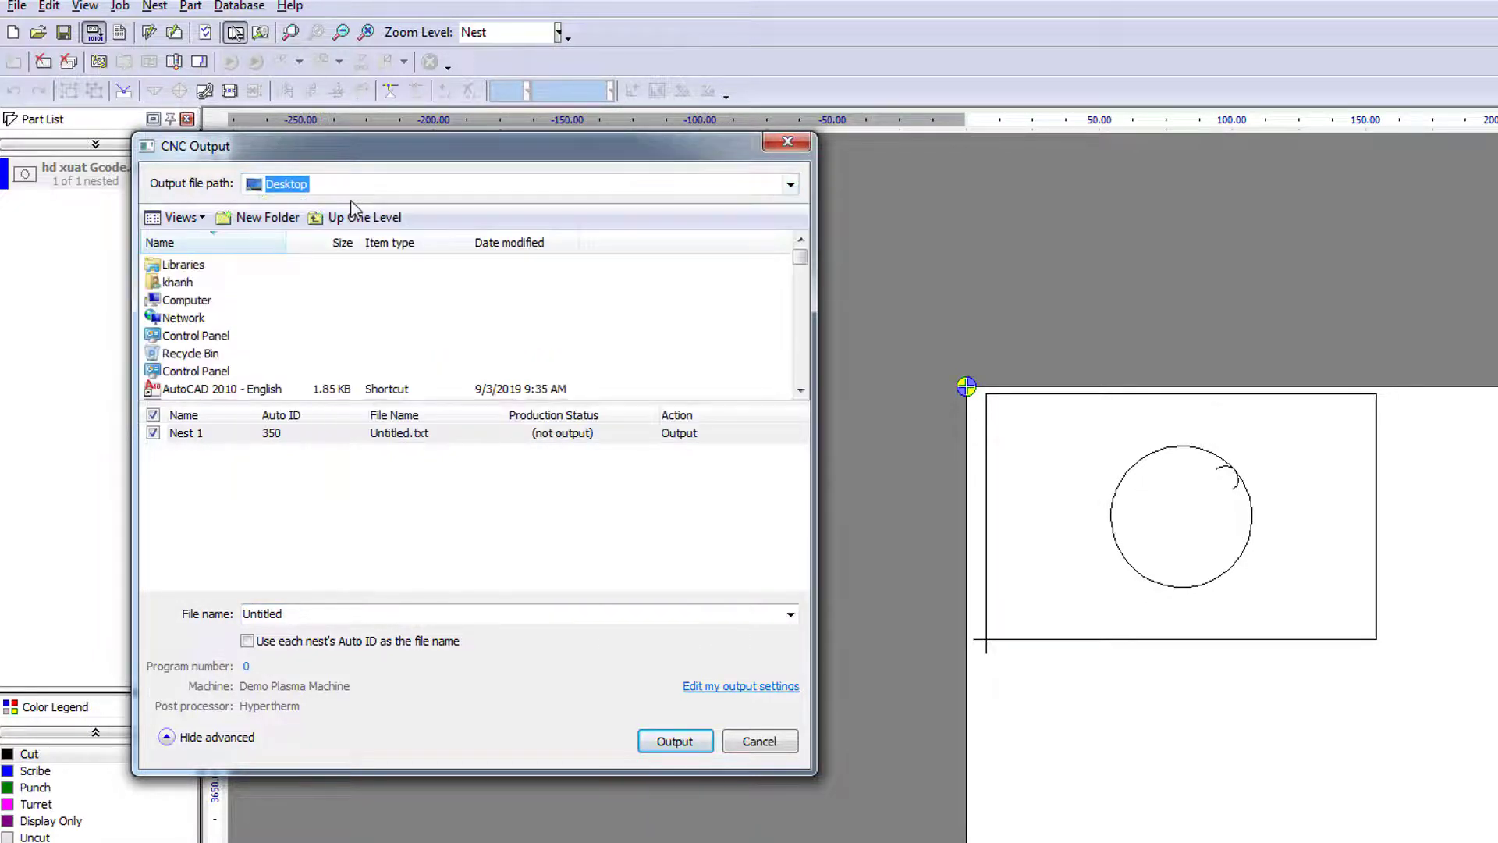
{"action": "left_click", "coordinate": [297, 615]}
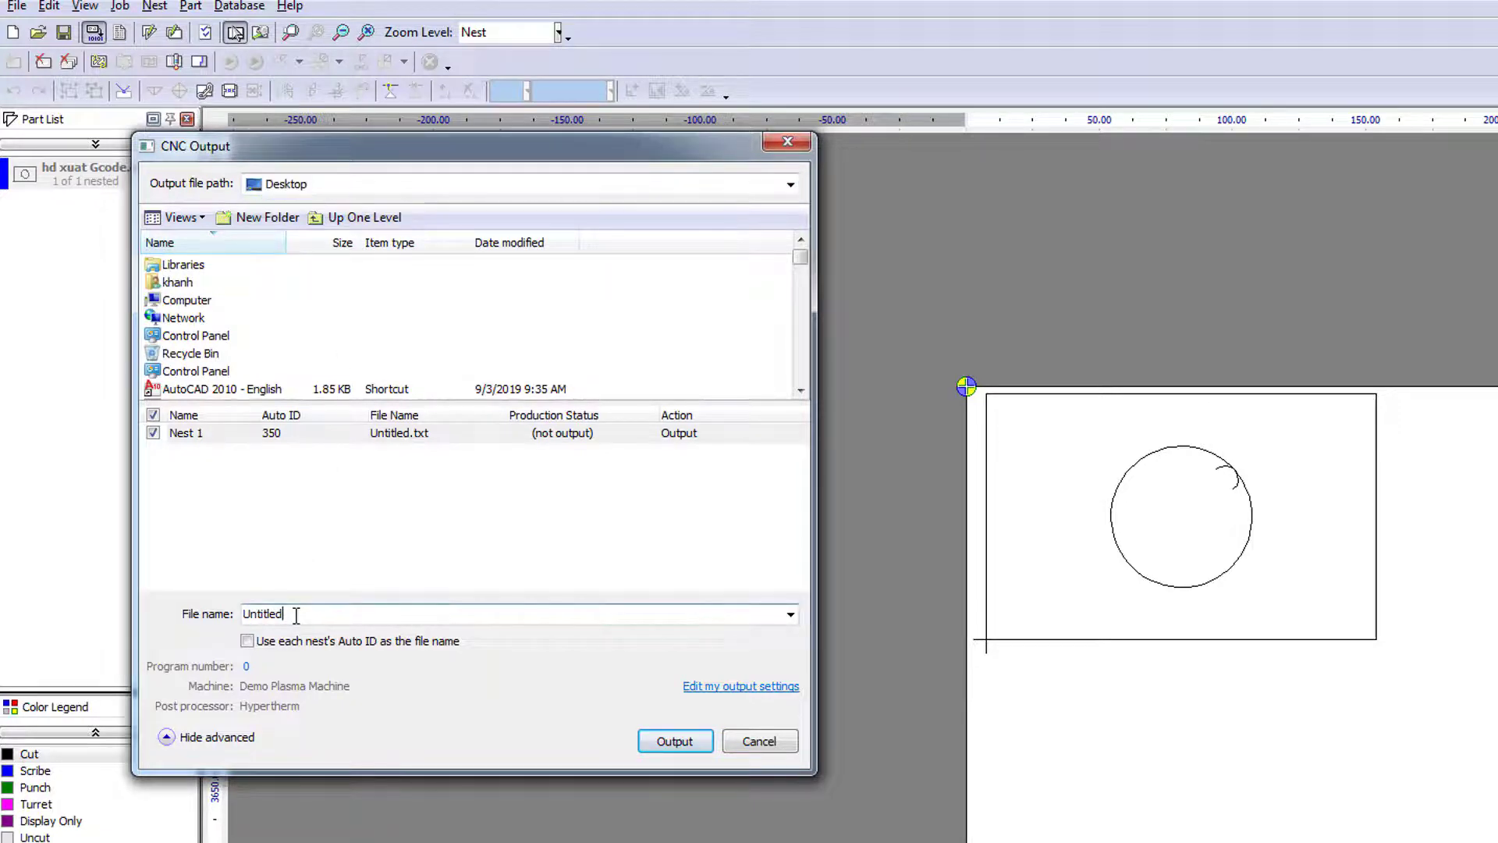
{"action": "double_click", "coordinate": [295, 615]}
{"action": "type", "text": "hd xuat Gcode"}
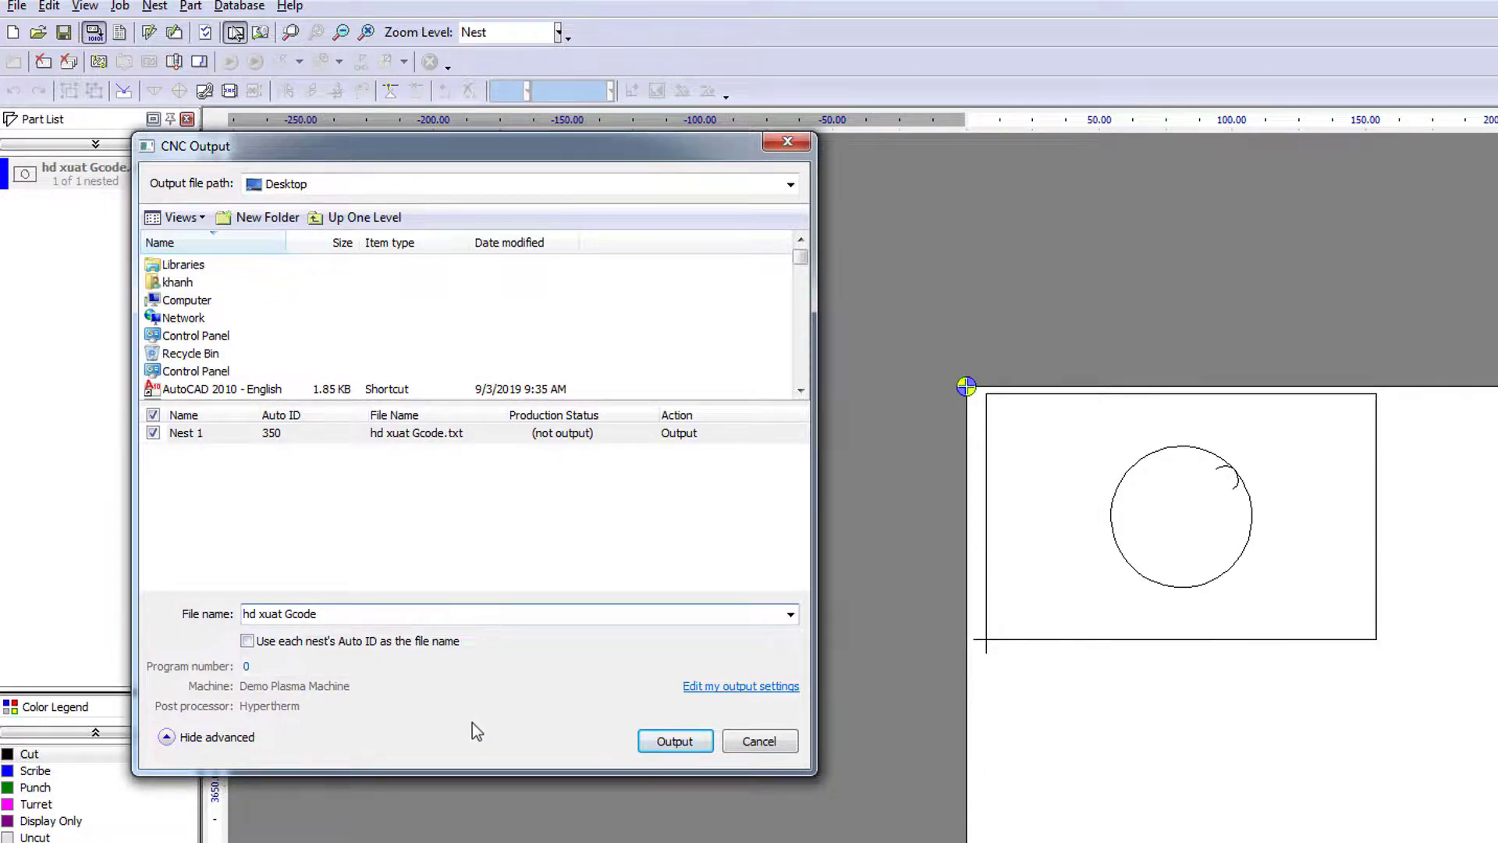
{"action": "left_click", "coordinate": [669, 745]}
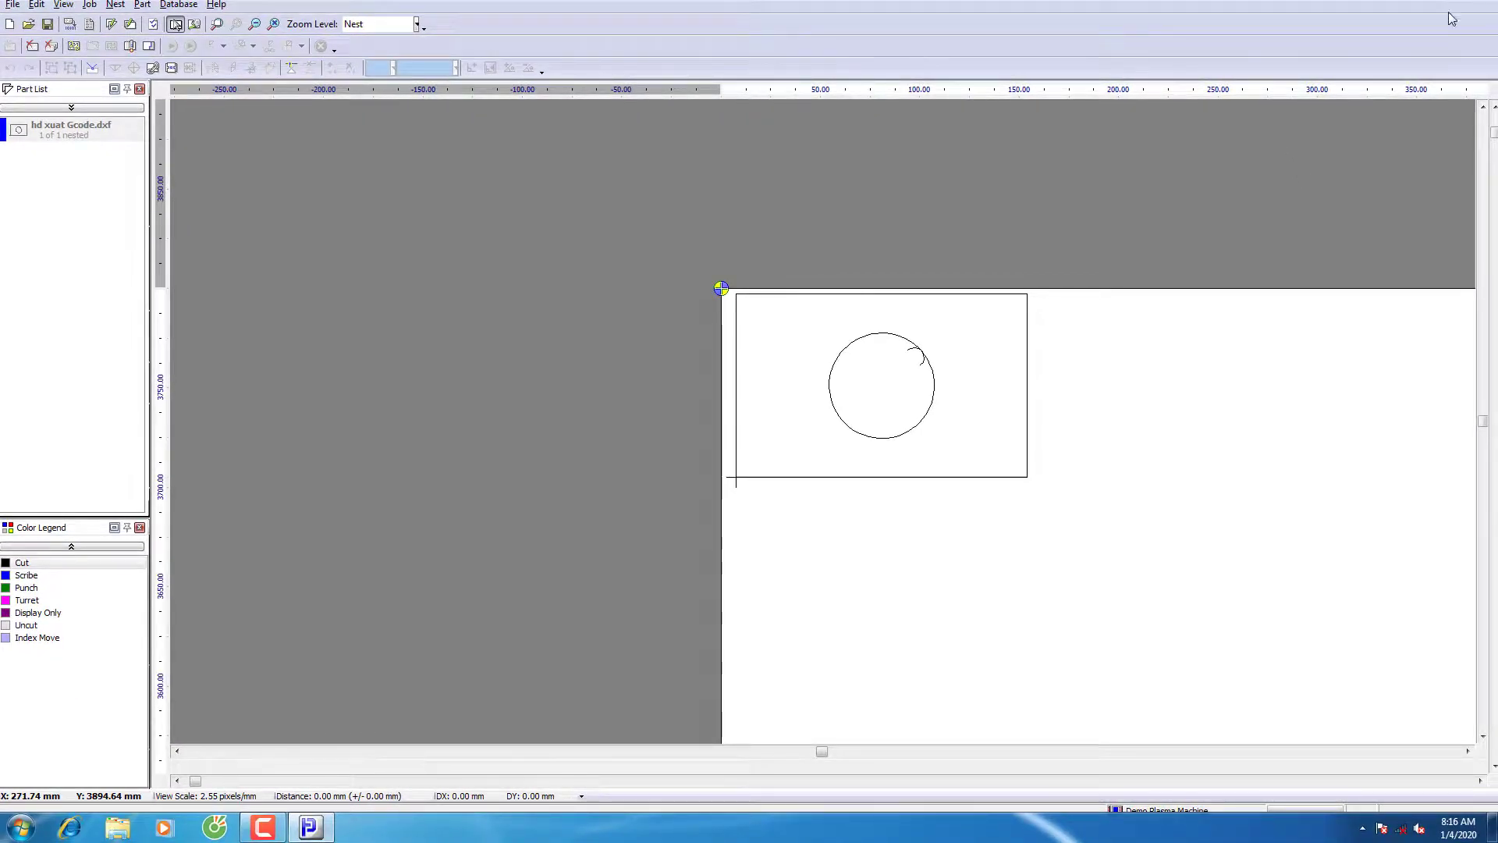
Step: Exit ProNest without saving the changes to the job
{"action": "left_click", "coordinate": [12, 5]}
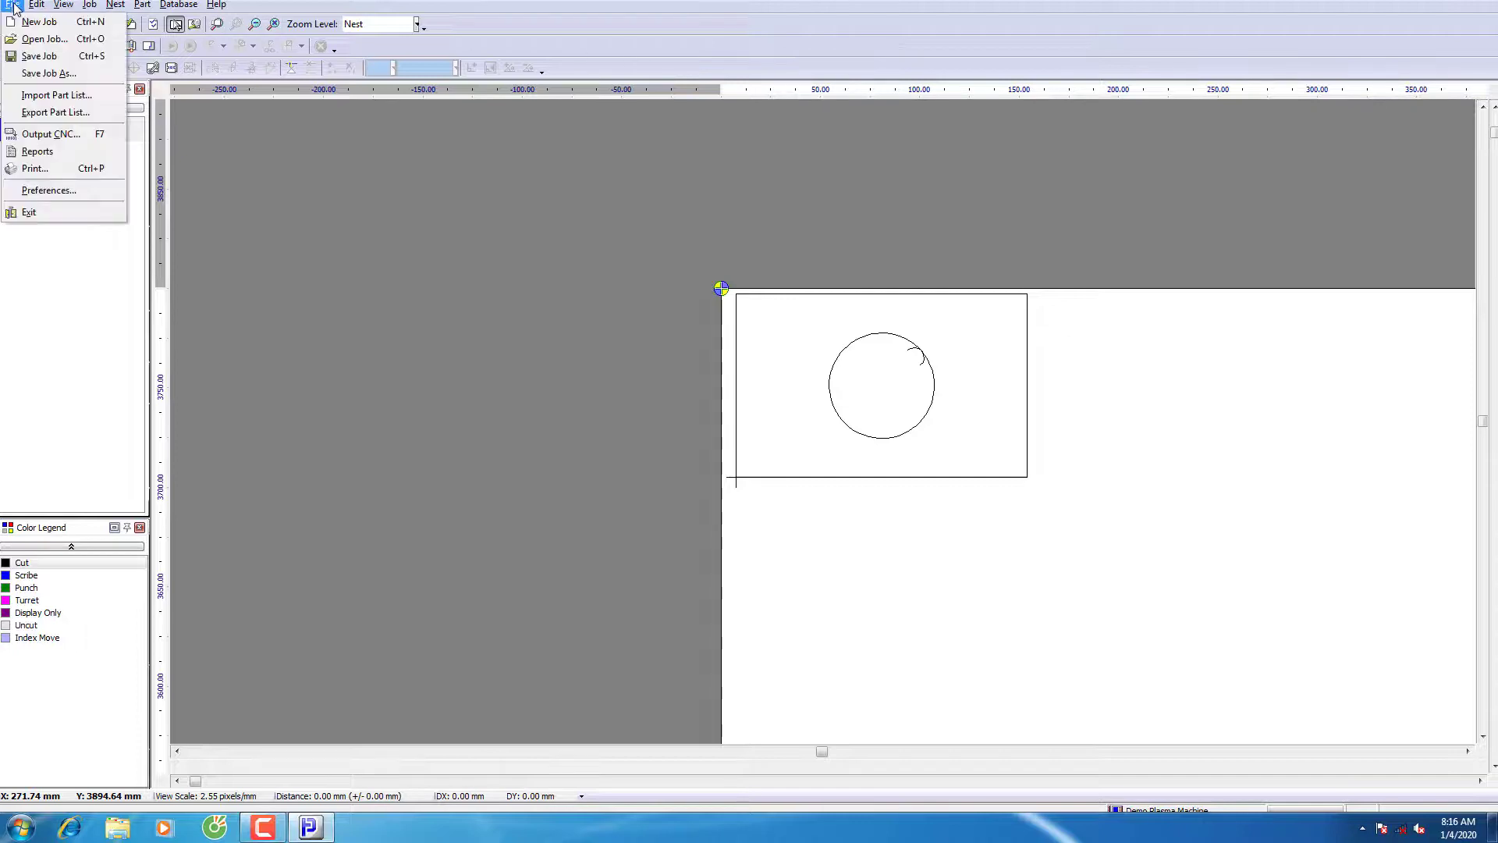
{"action": "left_click", "coordinate": [35, 212]}
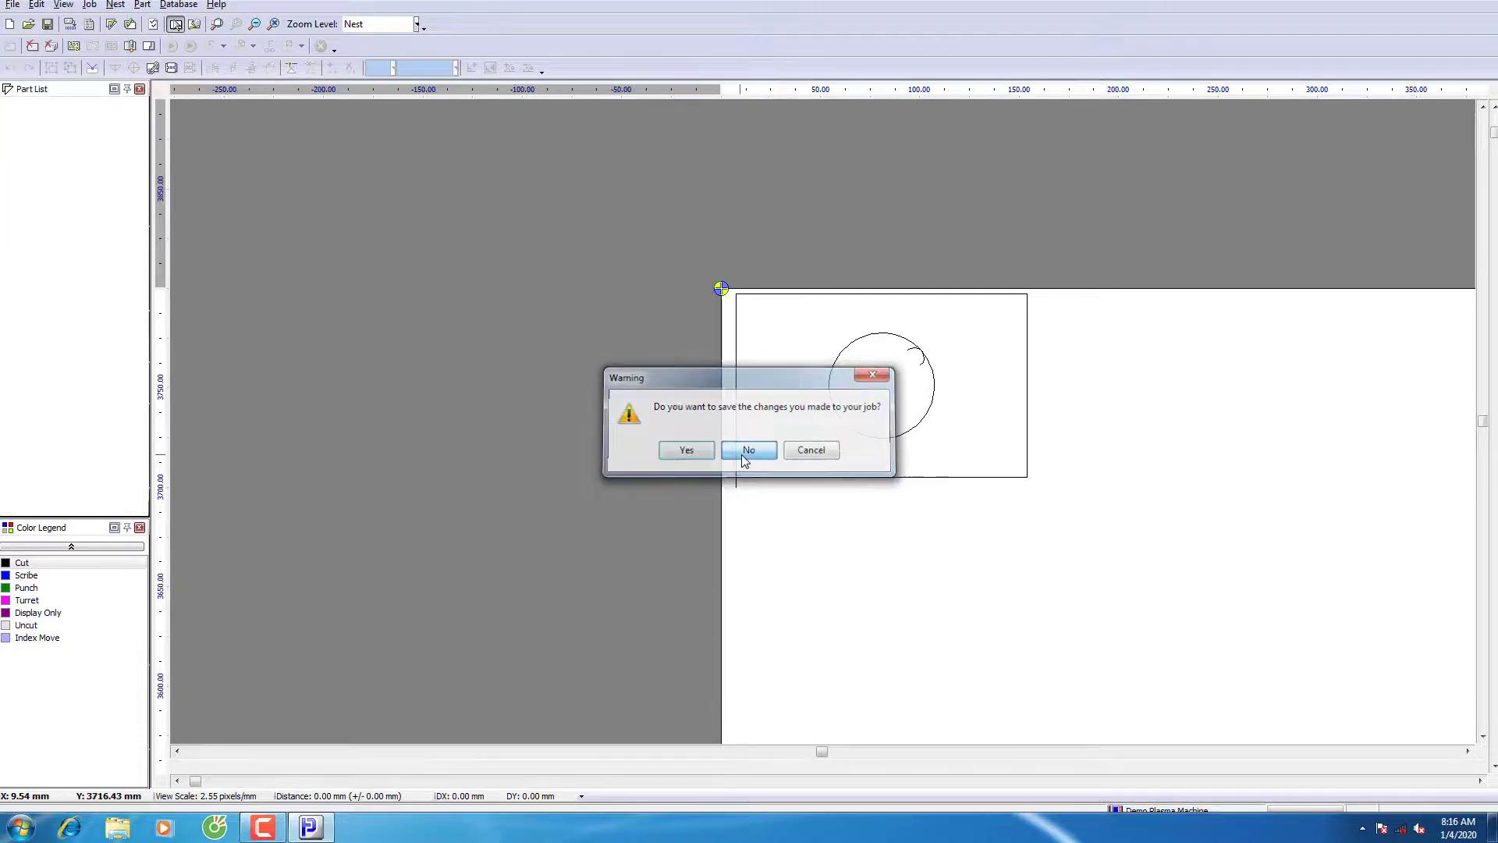
{"action": "left_click", "coordinate": [747, 453]}
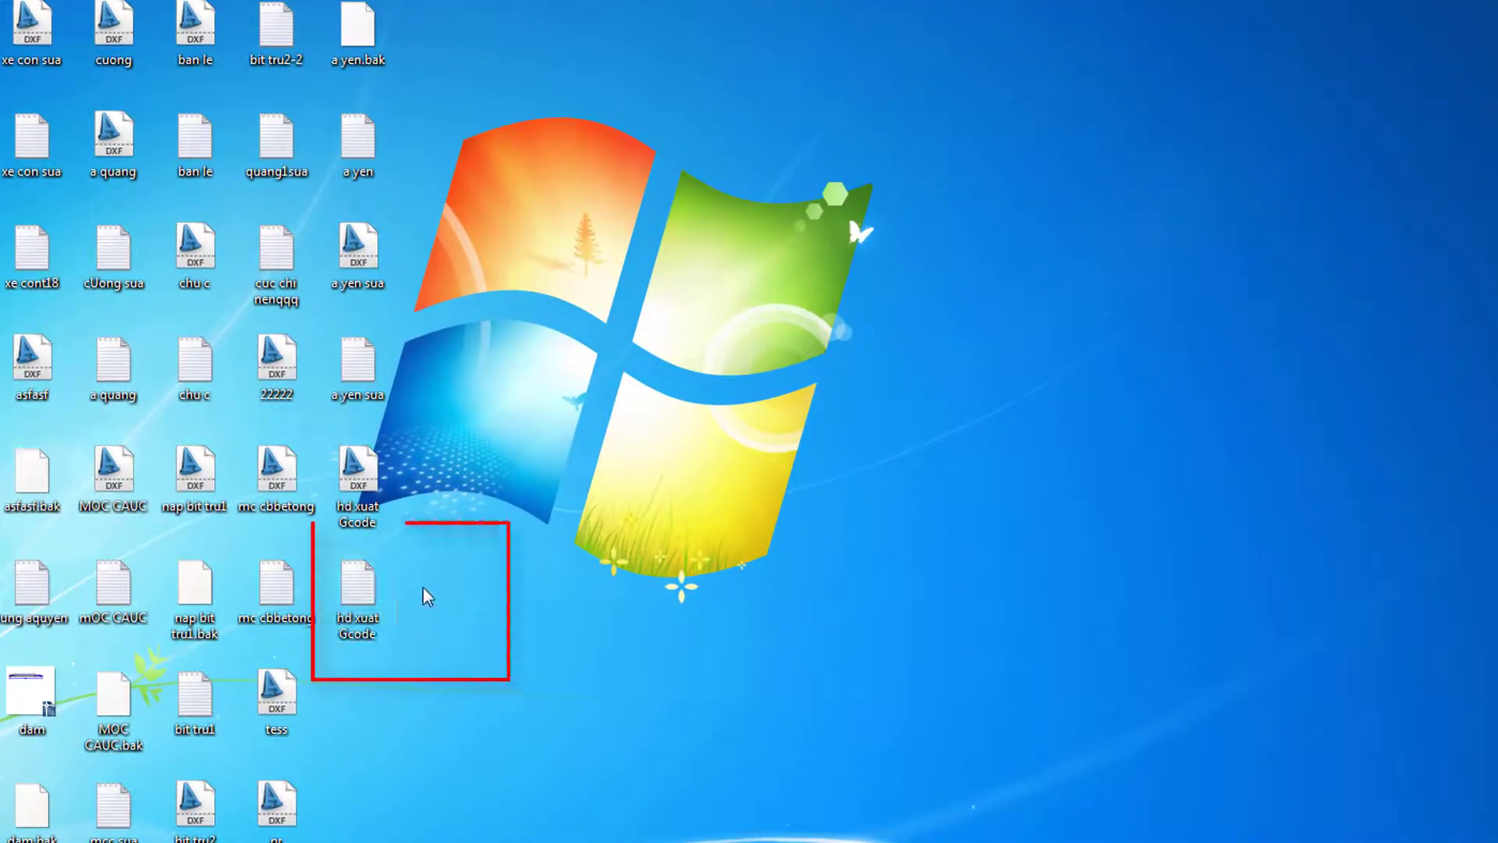
Step: Open the "hd xuat Gcode" text file from the Desktop, examine its G-code, and close it
{"action": "double_click", "coordinate": [366, 595]}
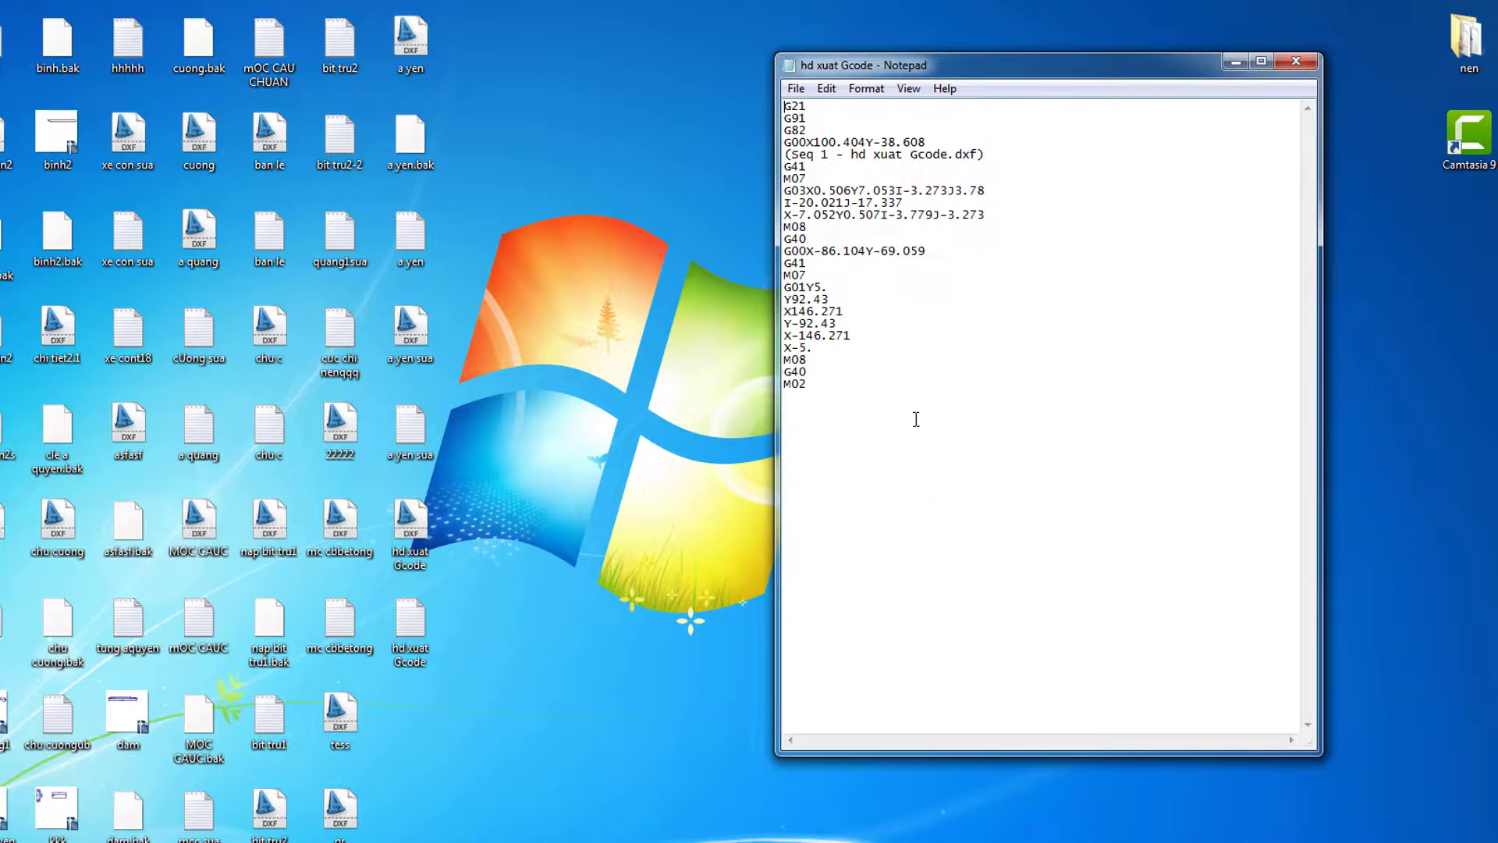
{"action": "left_click", "coordinate": [1301, 59]}
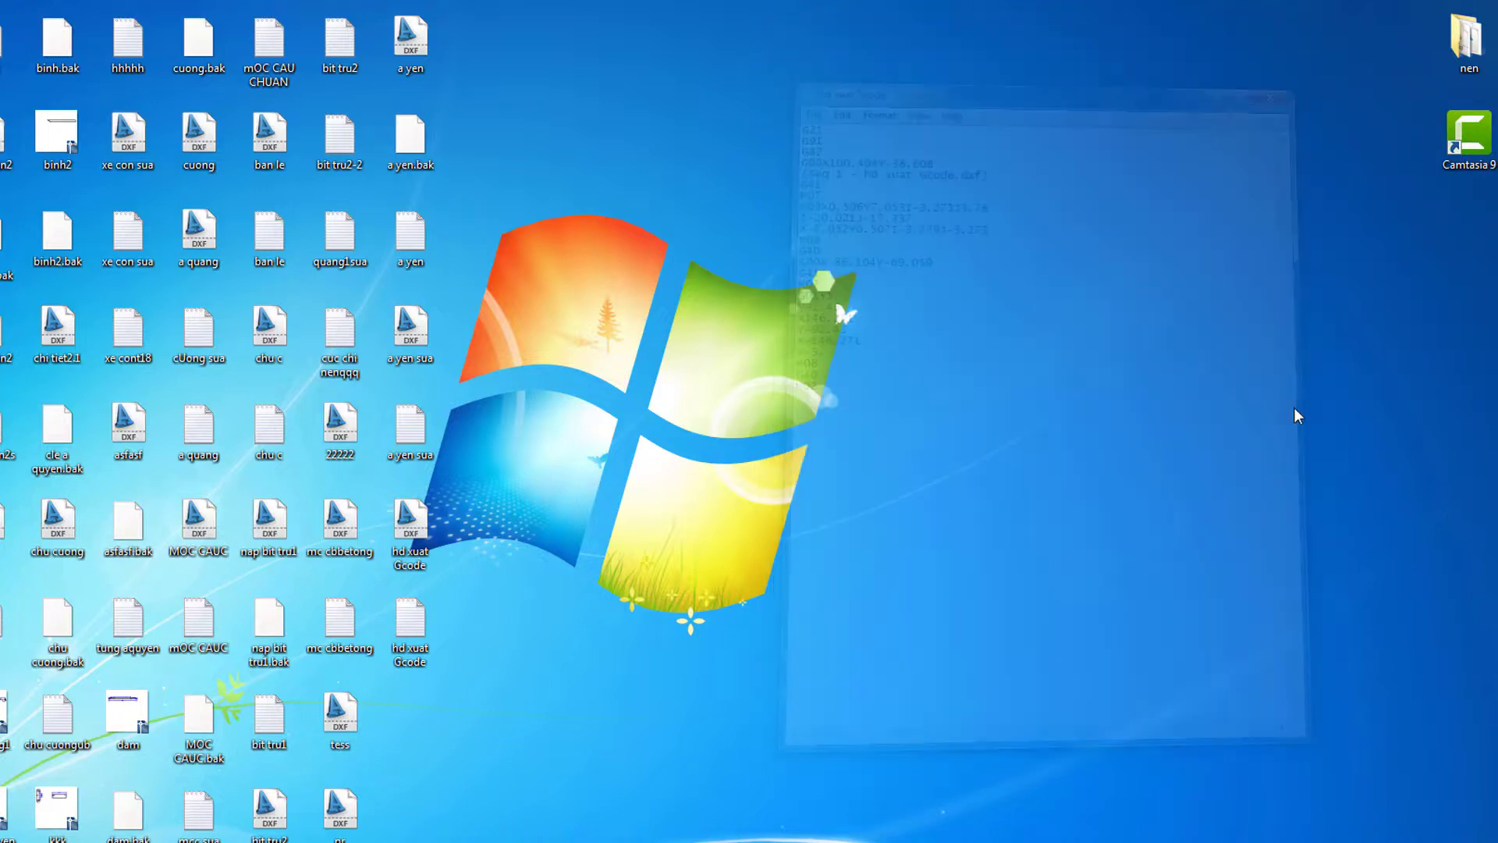
{"action": "left_click", "coordinate": [1331, 842]}
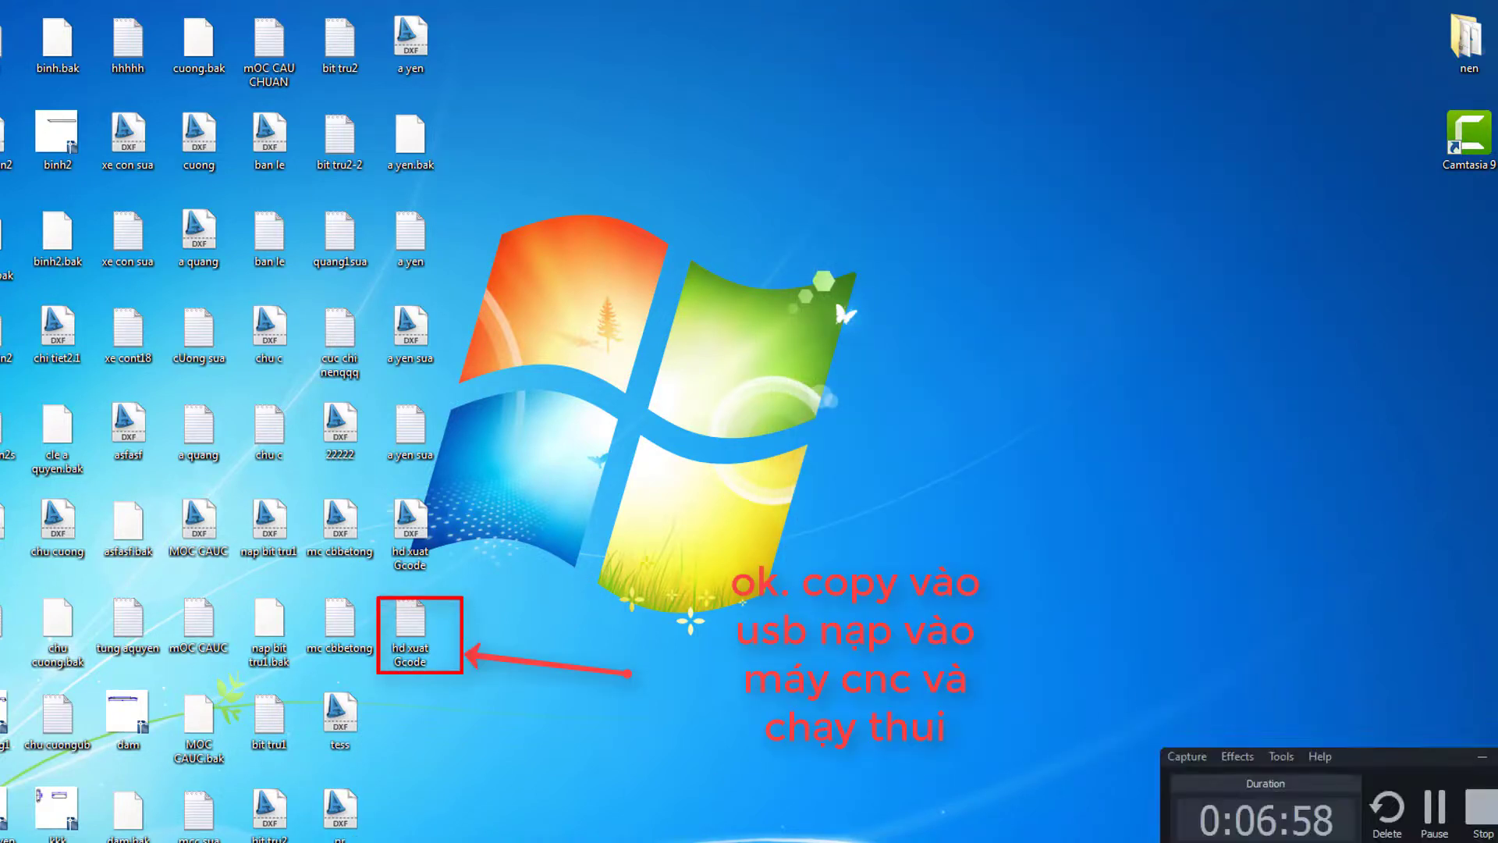
{"action": "left_click", "coordinate": [1486, 812]}
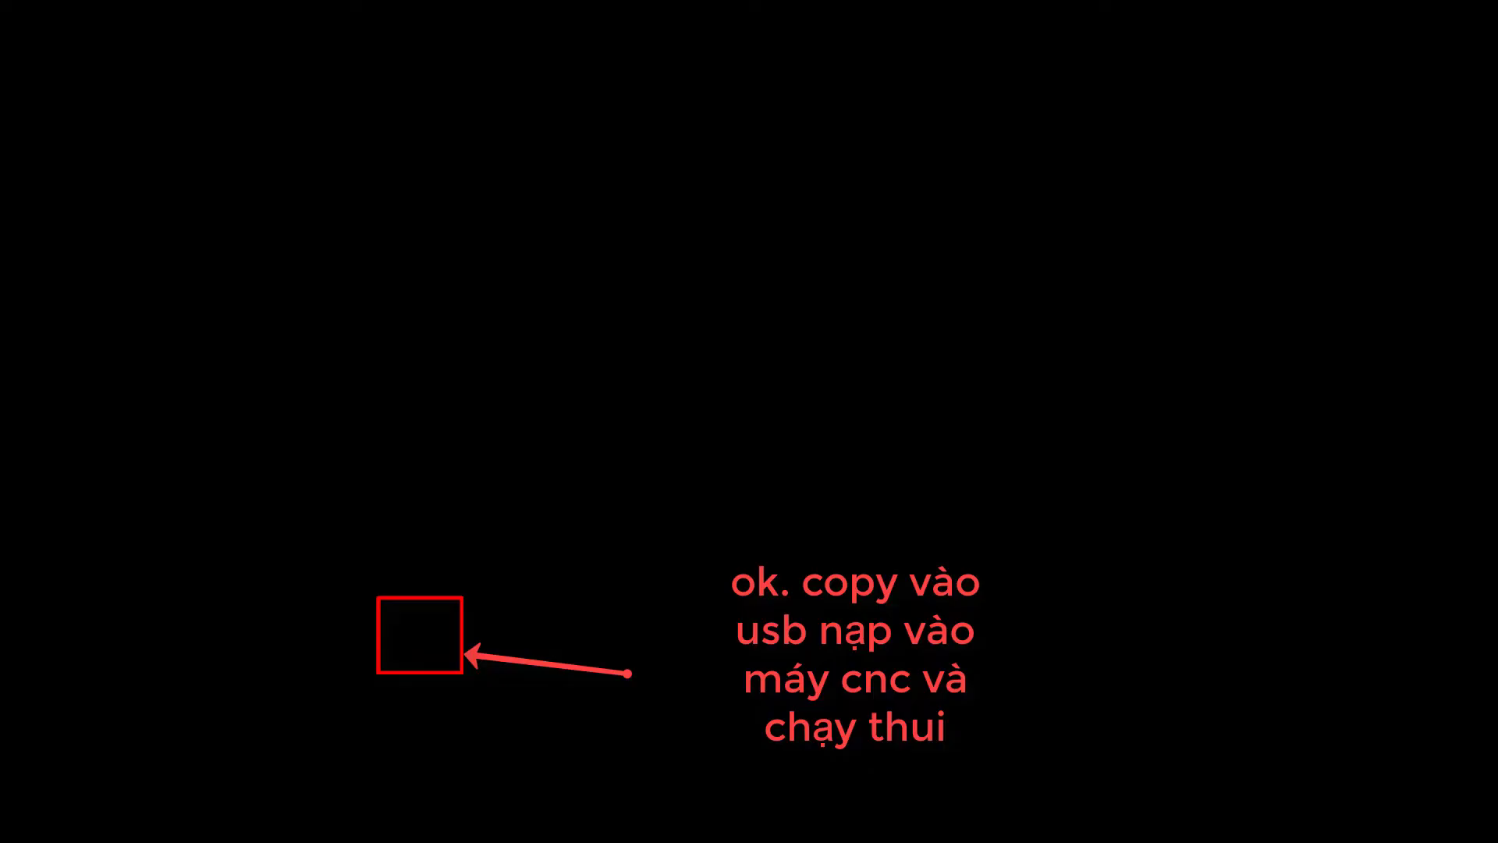